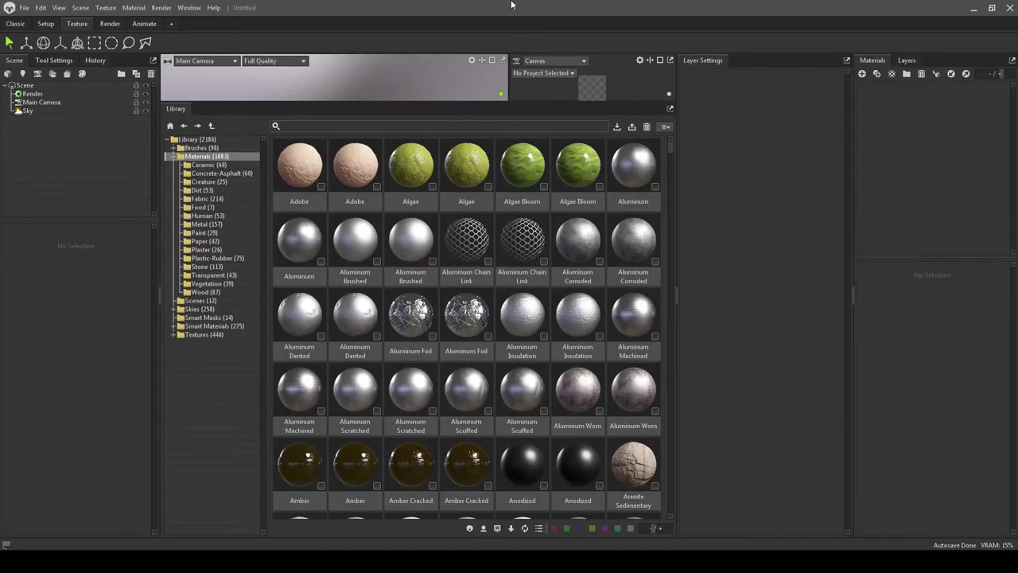
Step: Browse the Materials library and select the Asteroid material
scroll(479, 258, "down", 1)
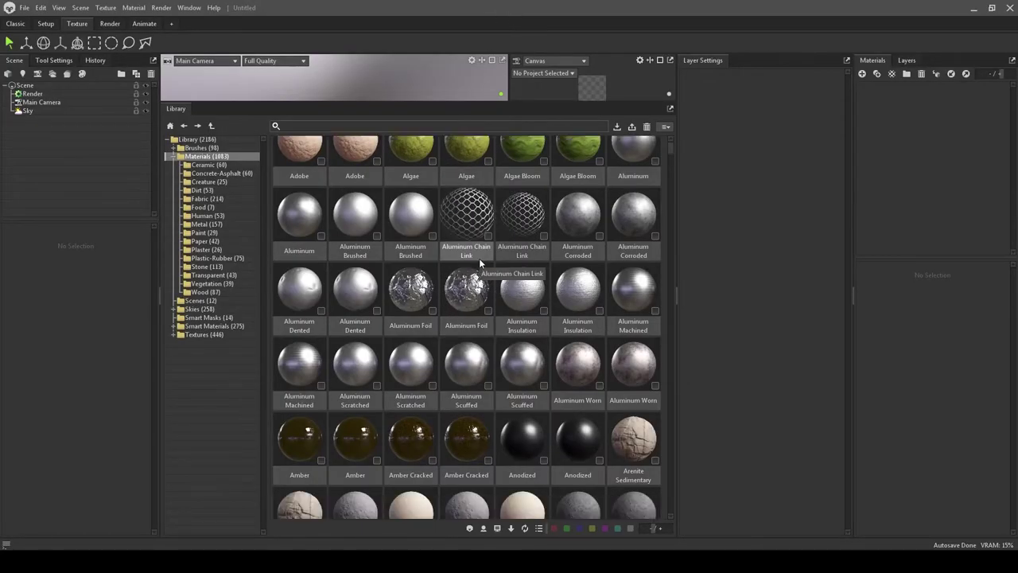
scroll(479, 258, "up", 1)
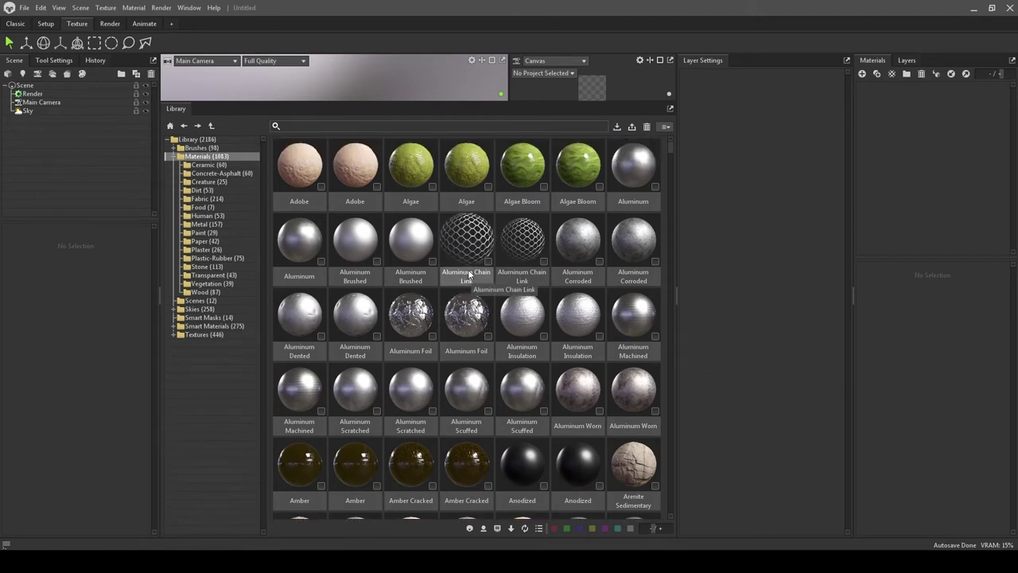
scroll(470, 275, "down", 14)
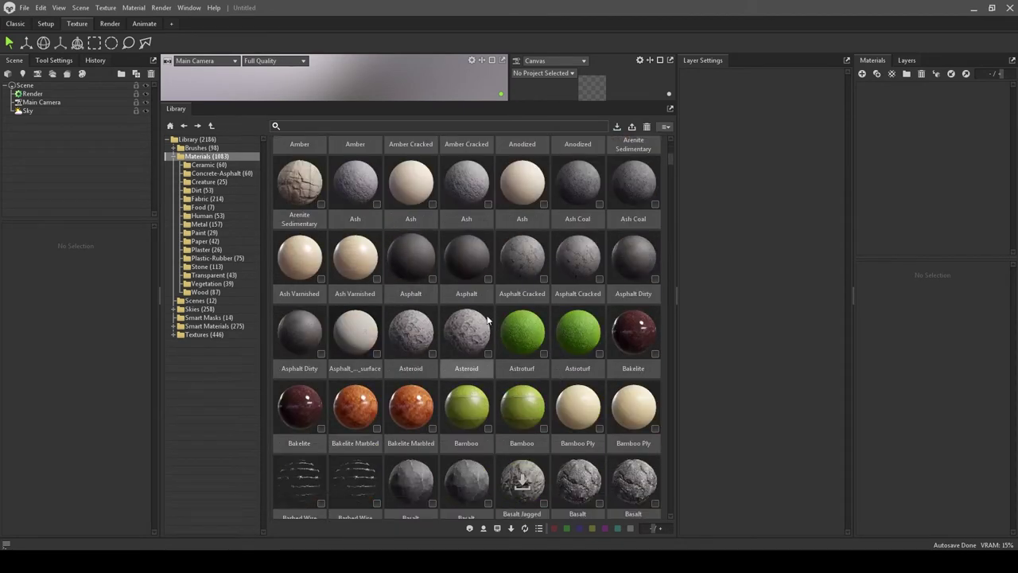
scroll(466, 322, "down", 3)
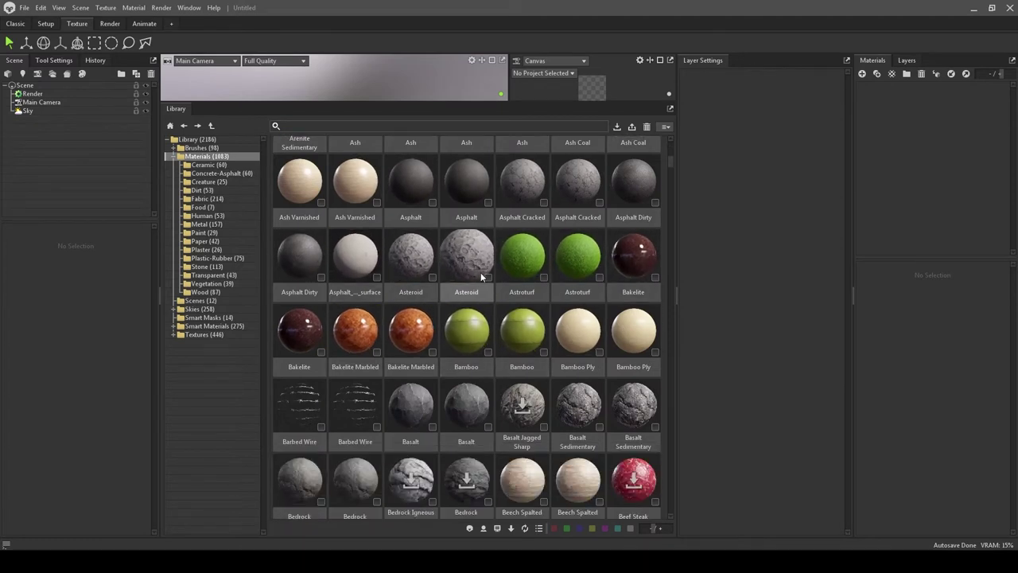
left_click(396, 257)
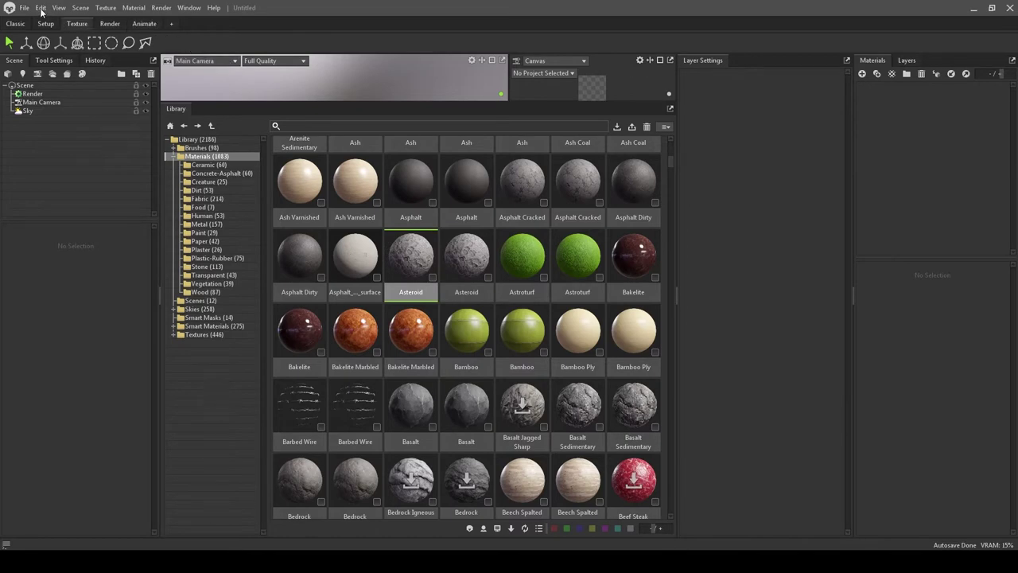
scroll(374, 237, "up", 5)
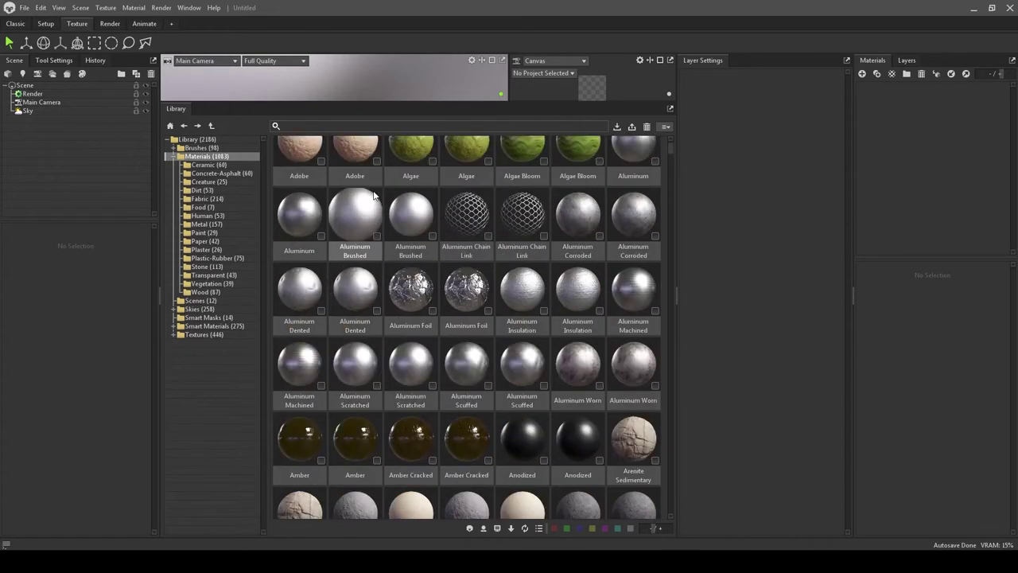
scroll(374, 197, "up", 1)
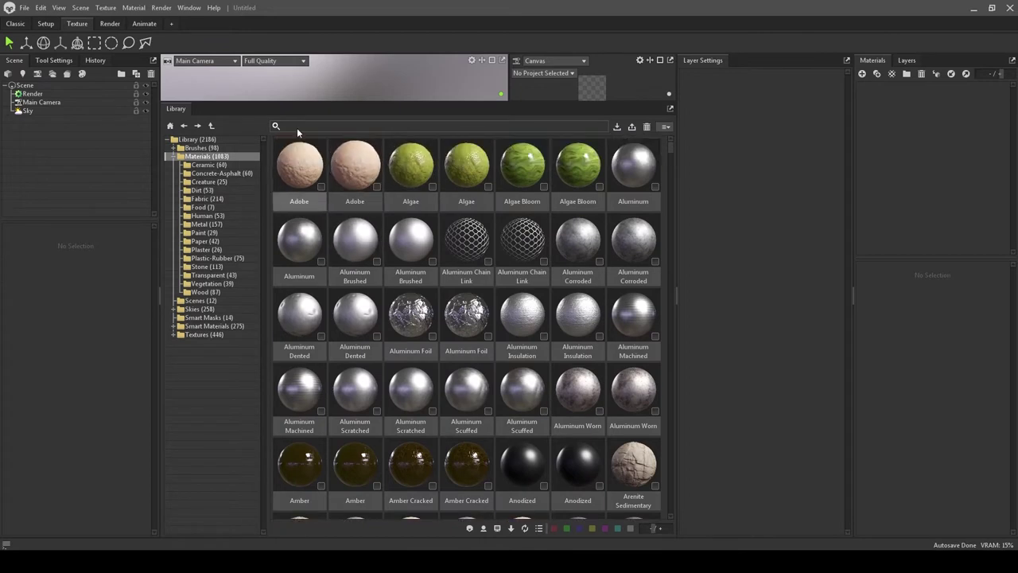
Step: Add a 1 m by 1 m plane with the Generate Primitives plugin
left_click(41, 8)
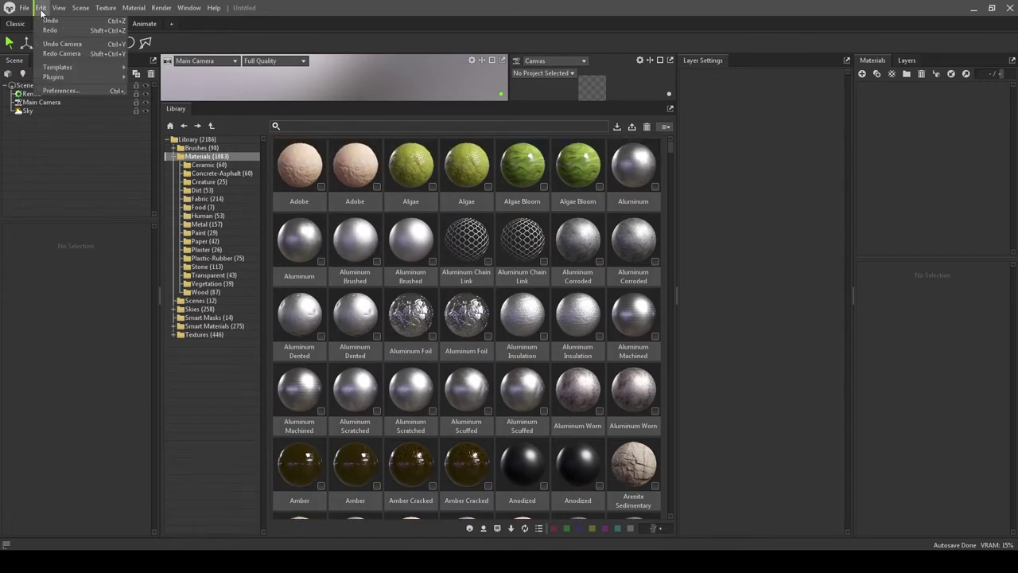
mouse_move(78, 79)
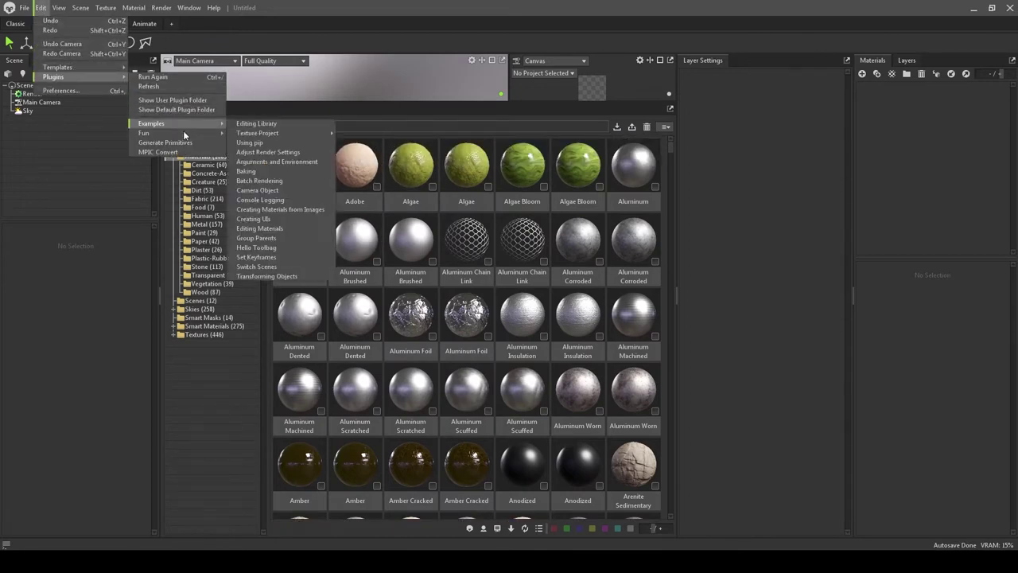
left_click(187, 144)
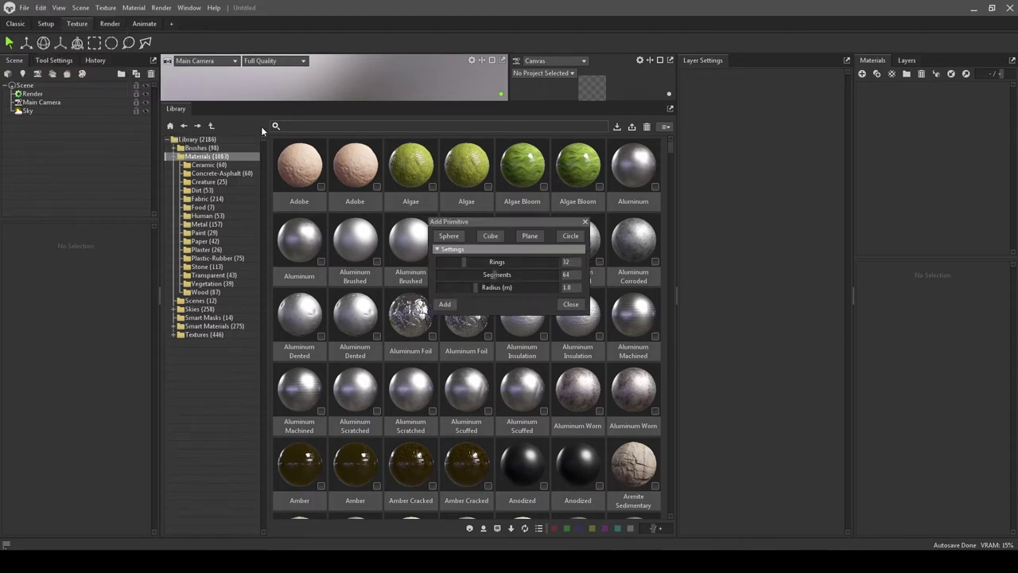
left_click(529, 235)
left_click(452, 292)
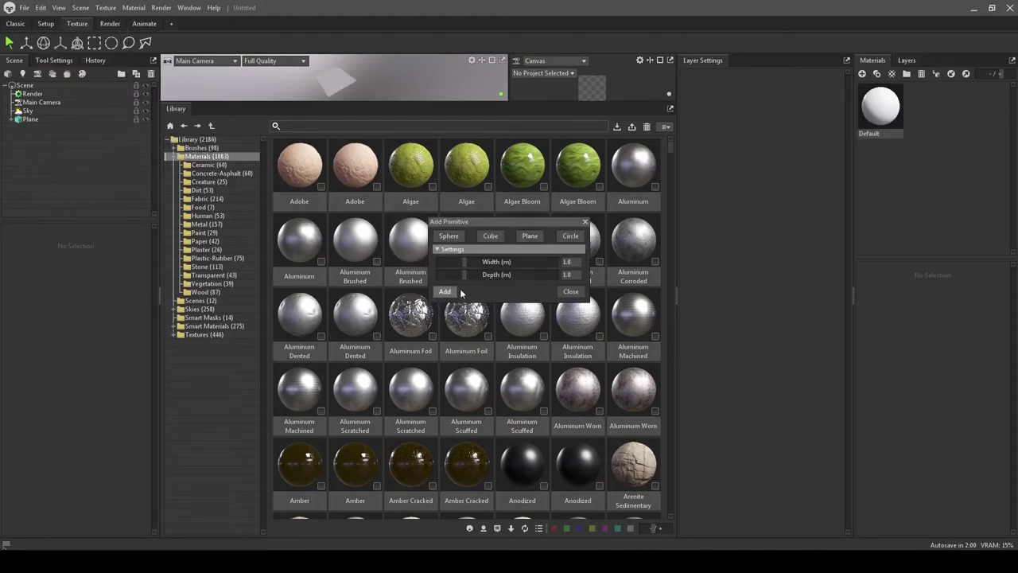
left_click(586, 222)
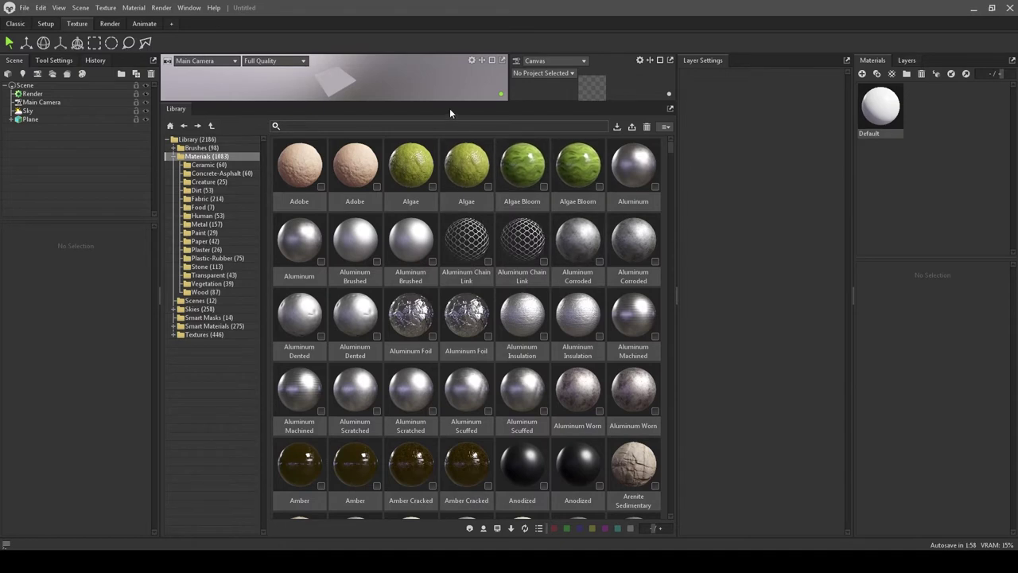
Step: Enlarge the 3D viewport above the library and orbit around the plane
left_click_drag(447, 102, 492, 324)
mouse_move(477, 306)
middle_mouse_down()
mouse_move(443, 267)
mouse_move(448, 241)
middle_mouse_up()
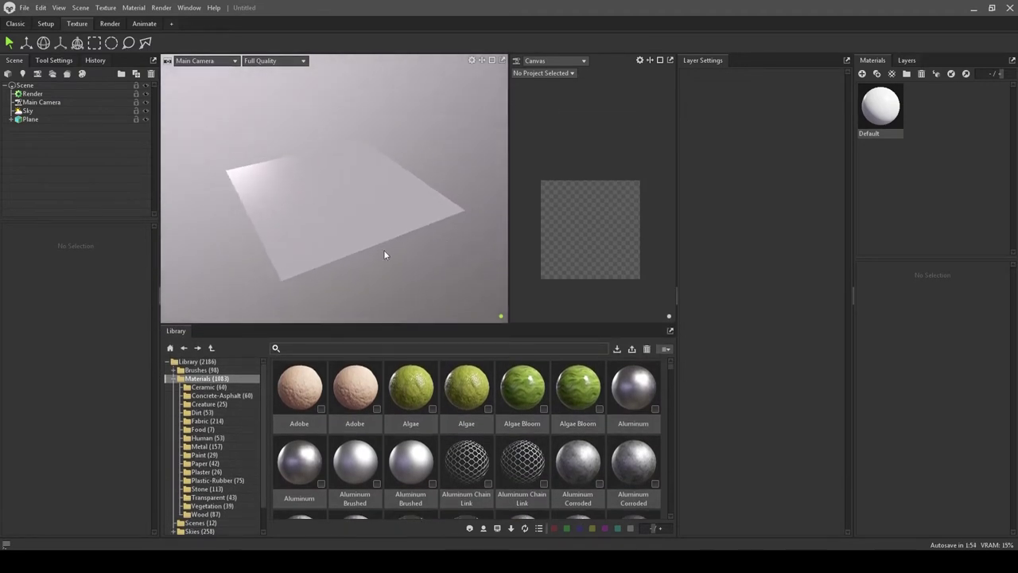
scroll(411, 401, "down", 10)
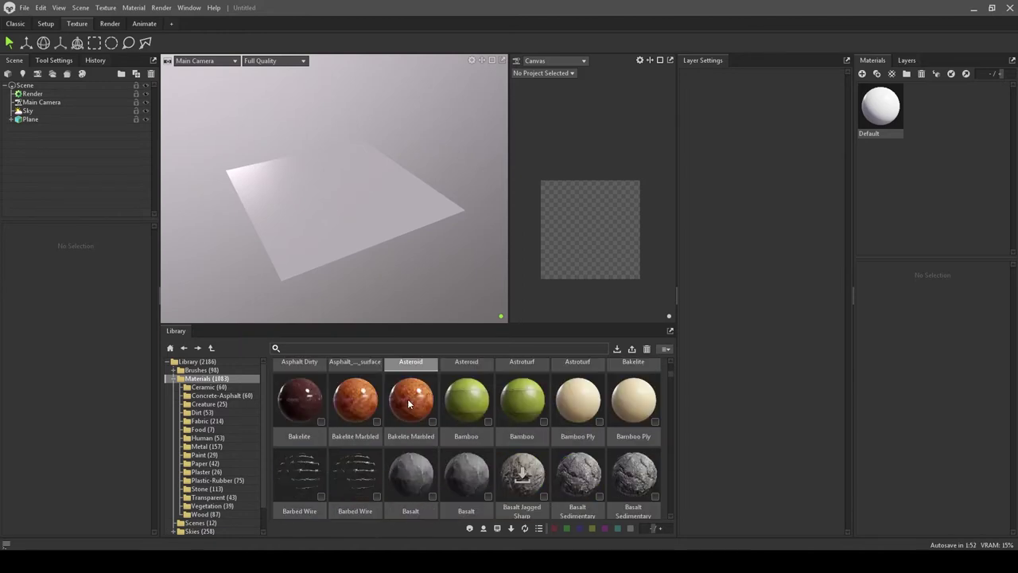
scroll(407, 403, "down", 8)
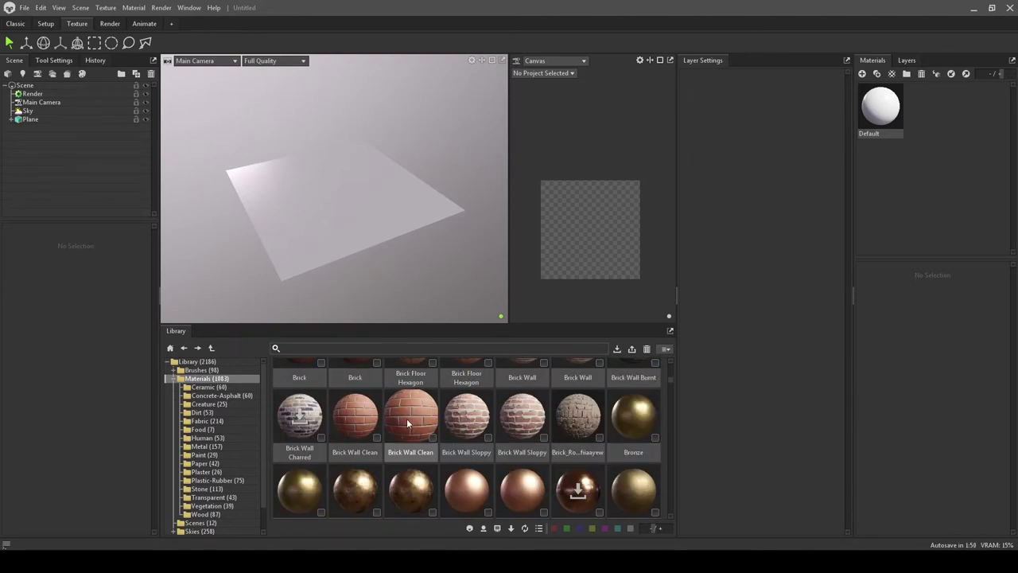
scroll(407, 418, "down", 3)
scroll(408, 408, "up", 5)
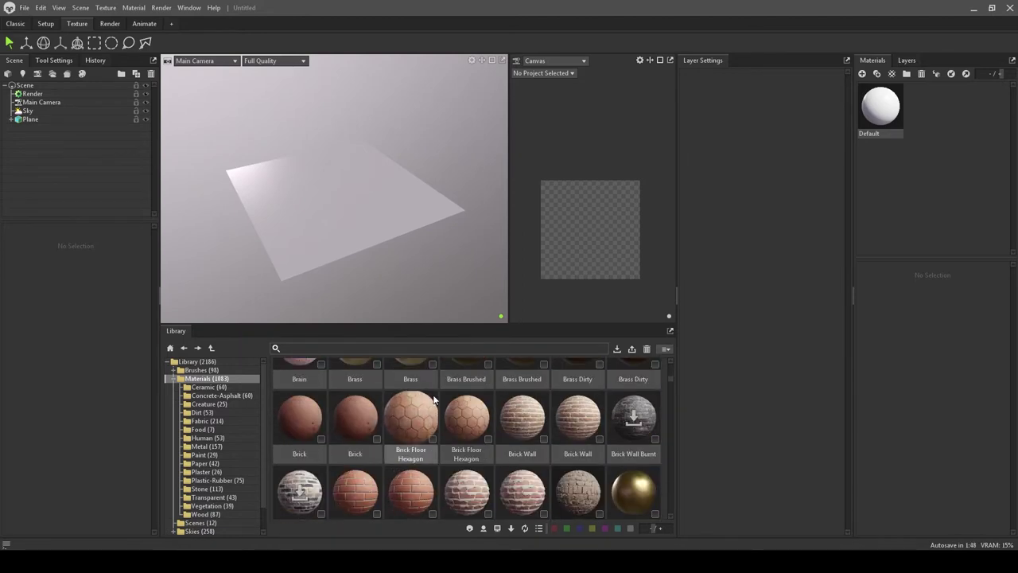
scroll(433, 394, "up", 15)
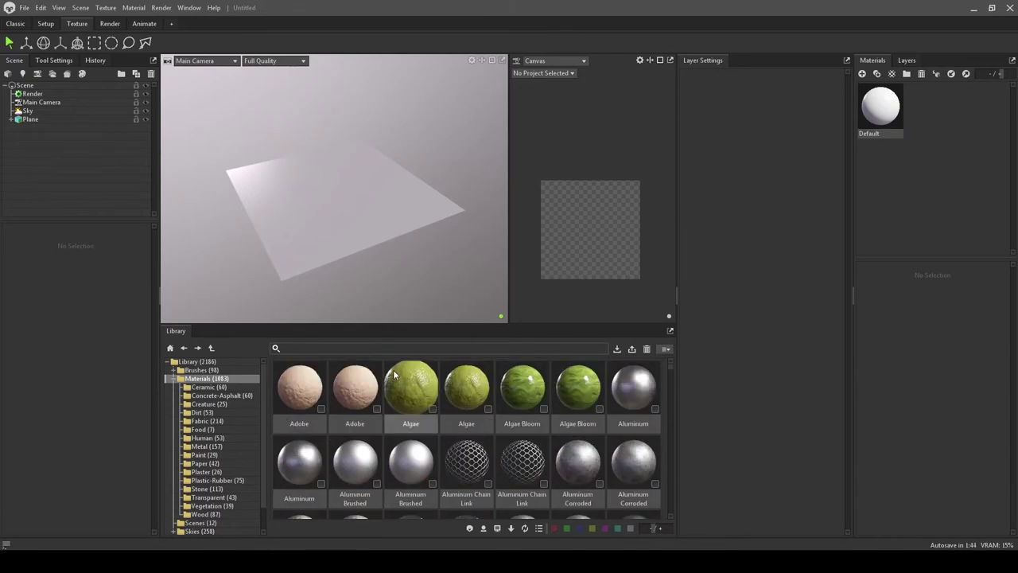
left_click_drag(362, 271, 385, 253)
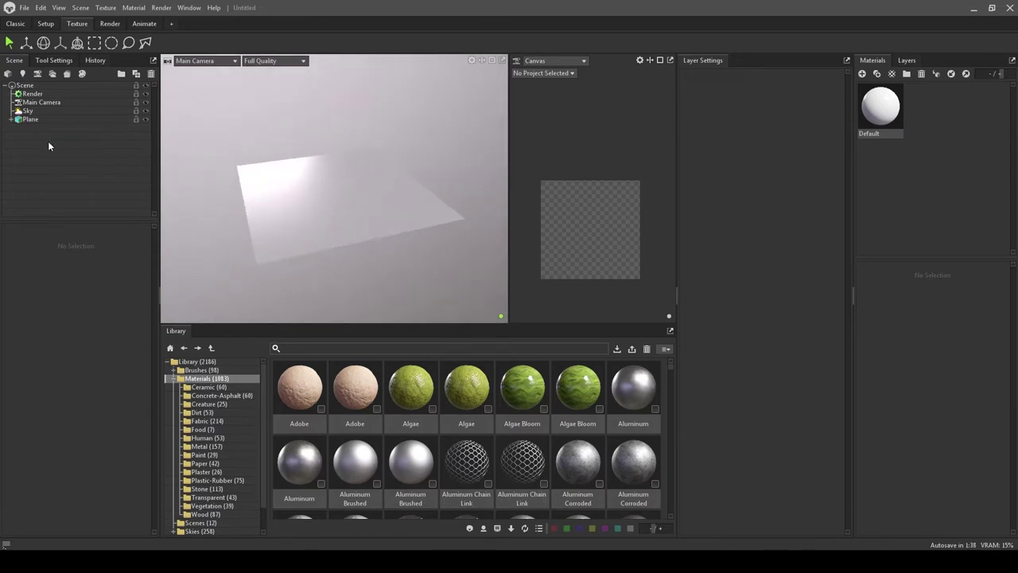
Step: Create a new texture project with the Default material as its linked material
left_click(82, 73)
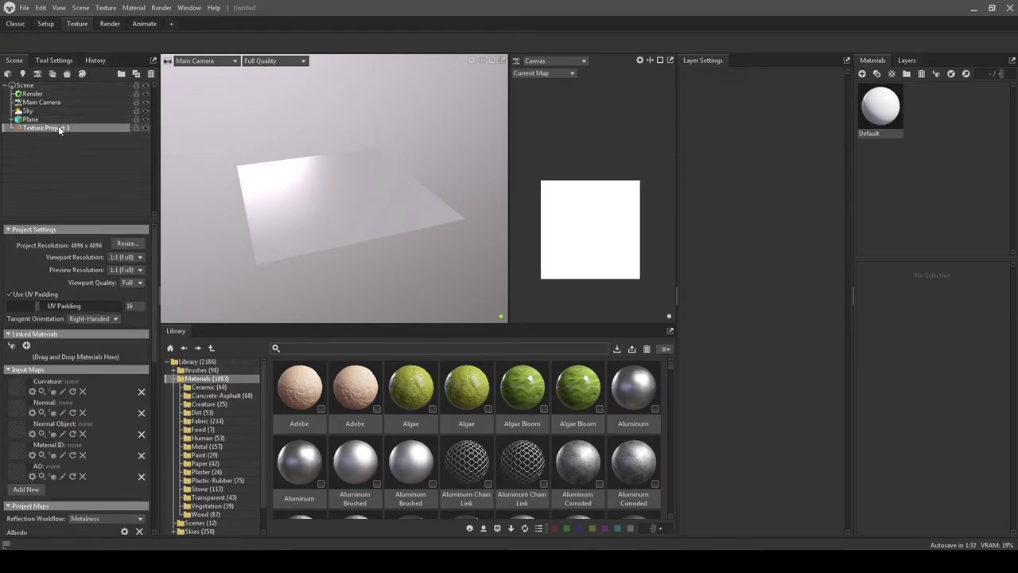
left_click_drag(878, 108, 343, 192)
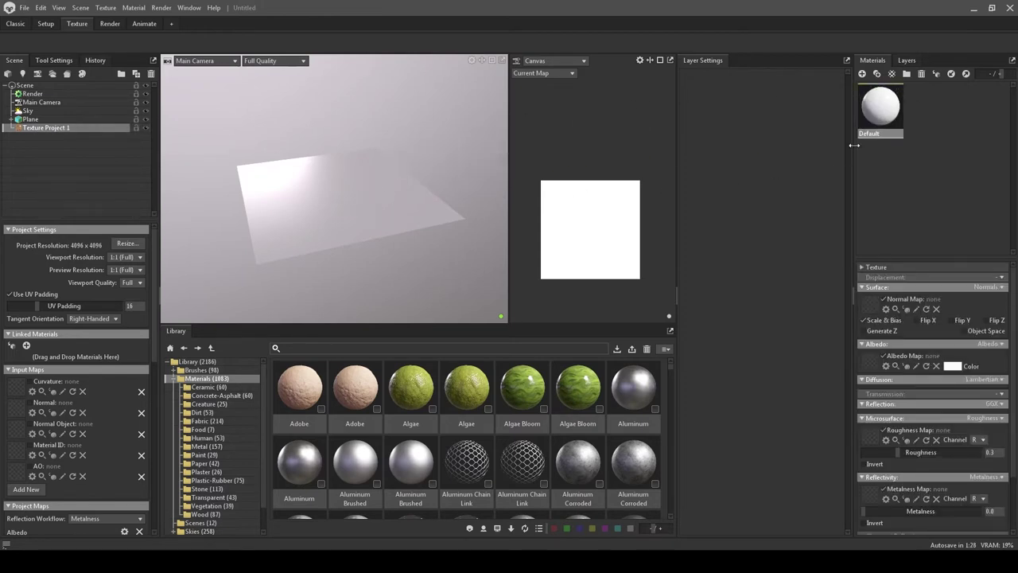
left_click_drag(887, 113, 66, 362)
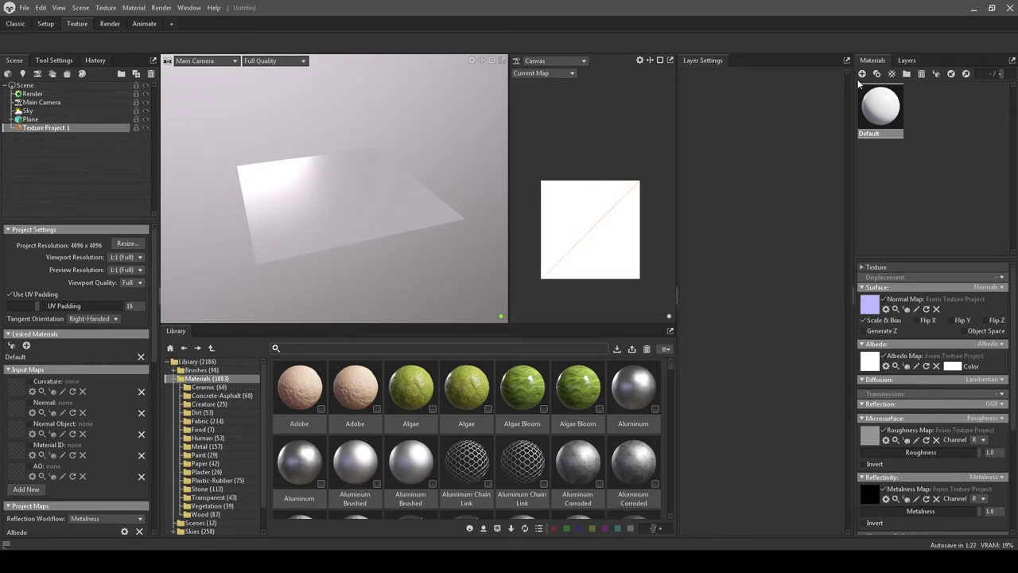
Step: Show the Albedo layer stack and drag Brick in from the Ceramic library folder
left_click(903, 64)
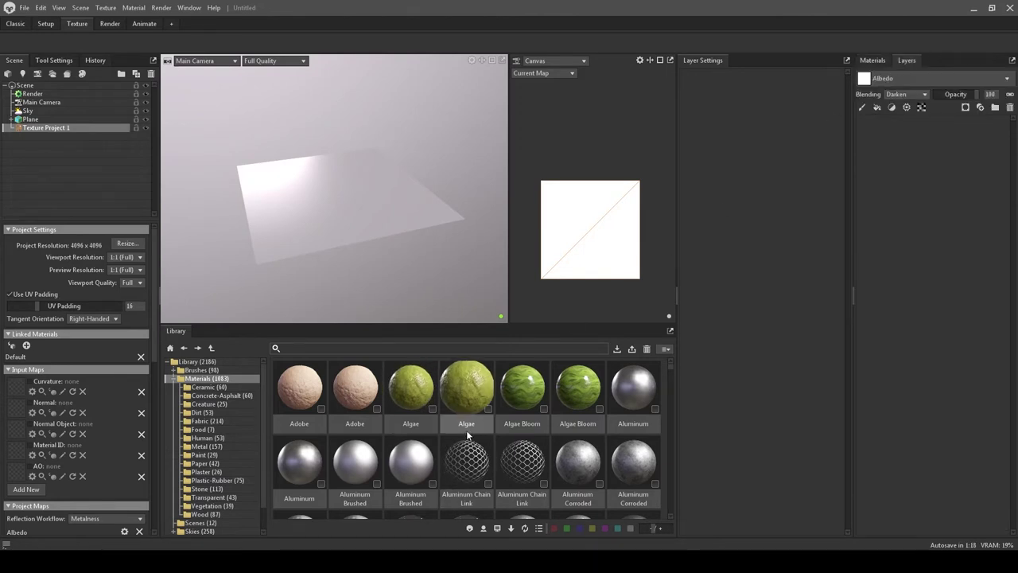
scroll(466, 429, "down", 3)
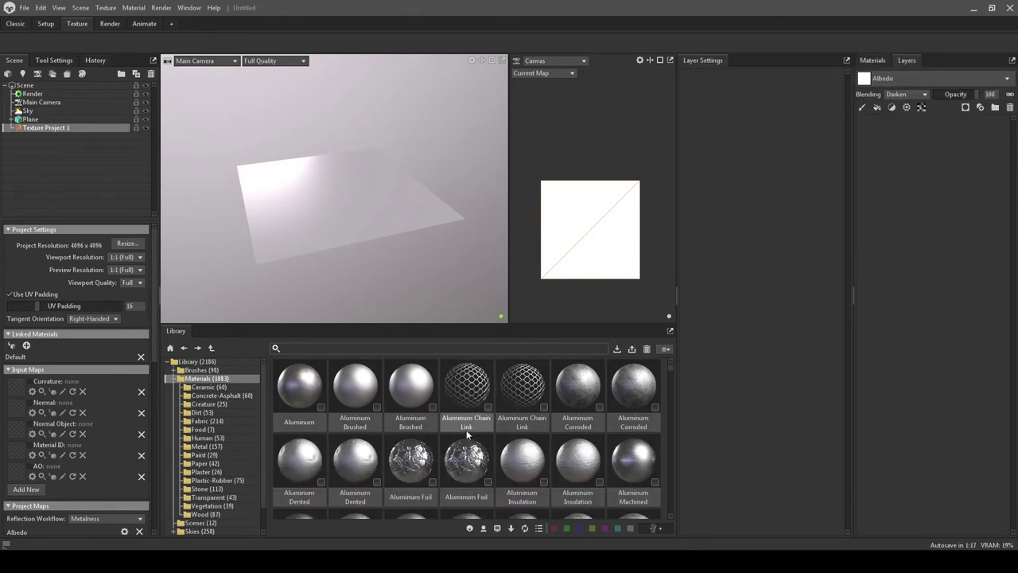
left_click(211, 389)
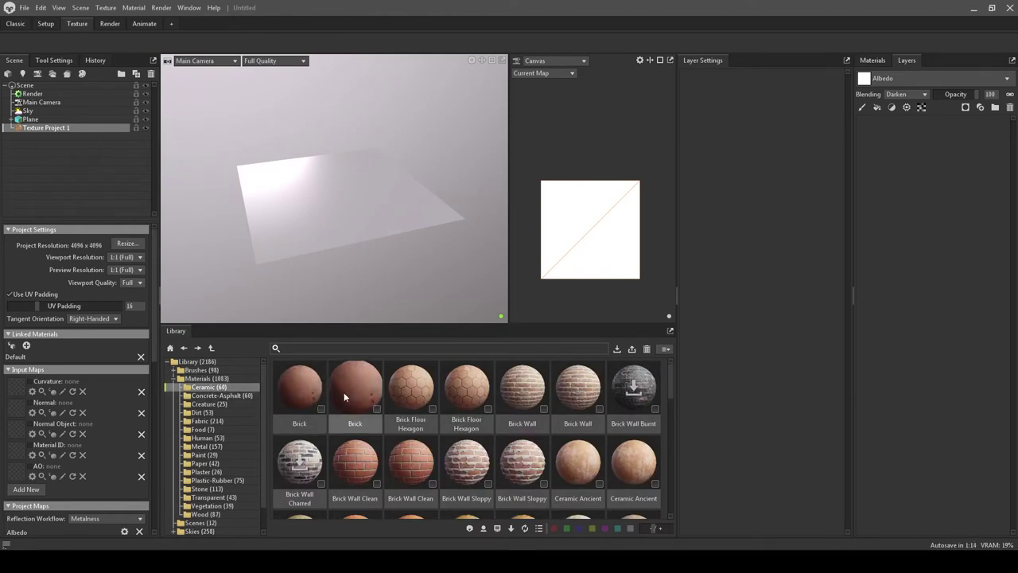
left_click_drag(294, 387, 891, 156)
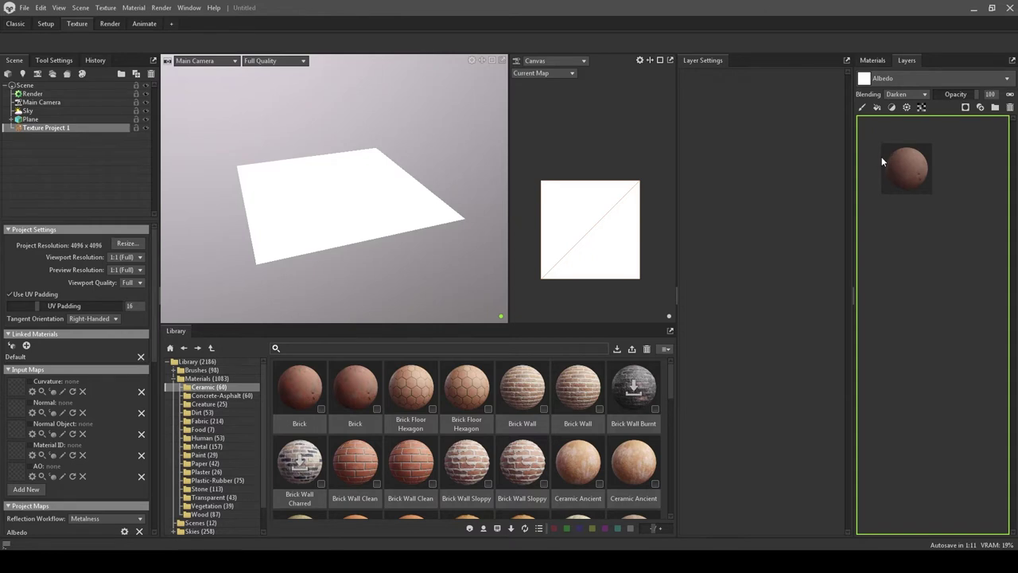
Step: Add Brick as a layer on the plane and raise its albedo contrast to 3.28
left_click_drag(882, 157, 881, 156)
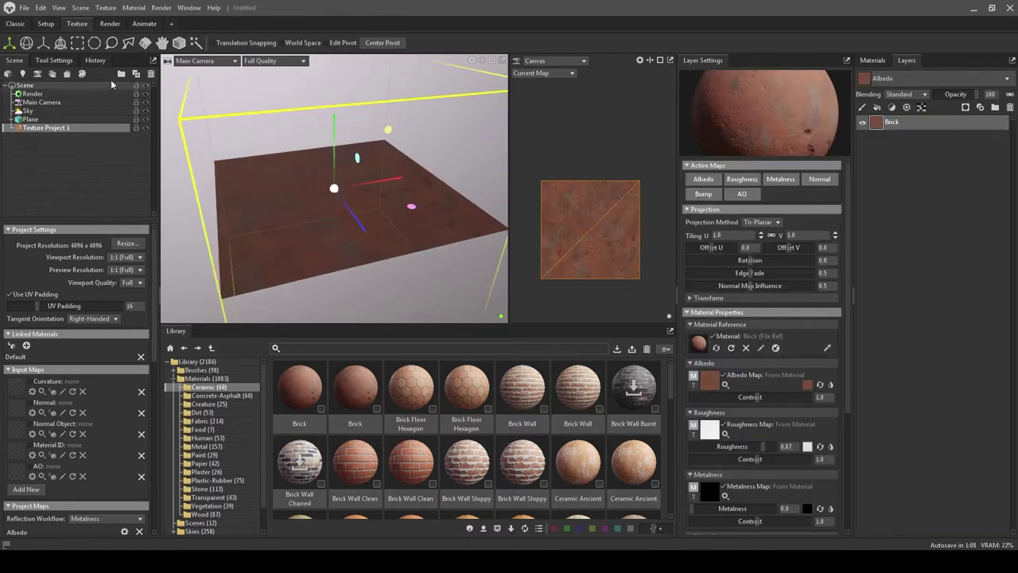
left_click(77, 42)
left_click_drag(318, 199, 382, 191)
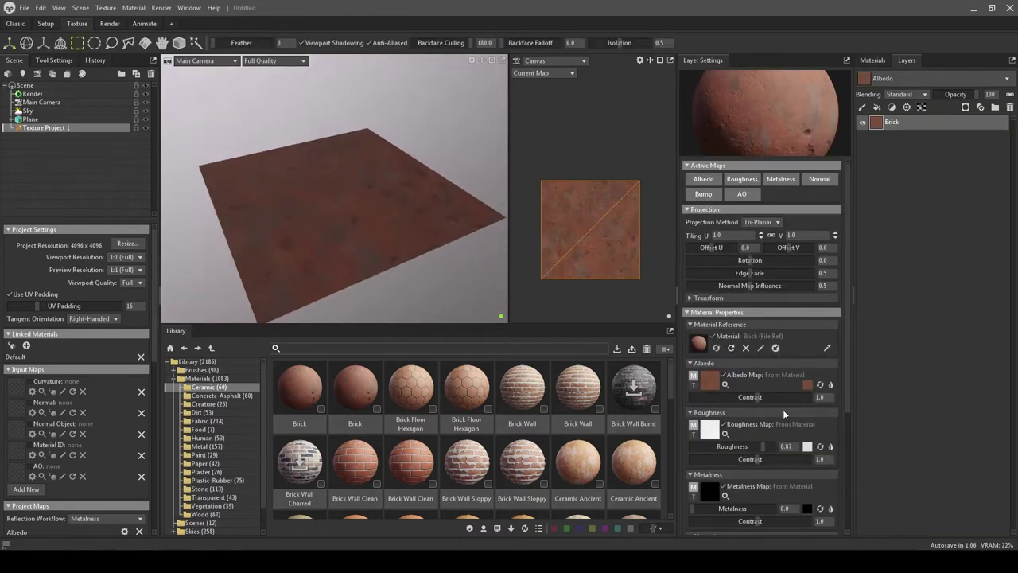
left_click_drag(762, 397, 780, 397)
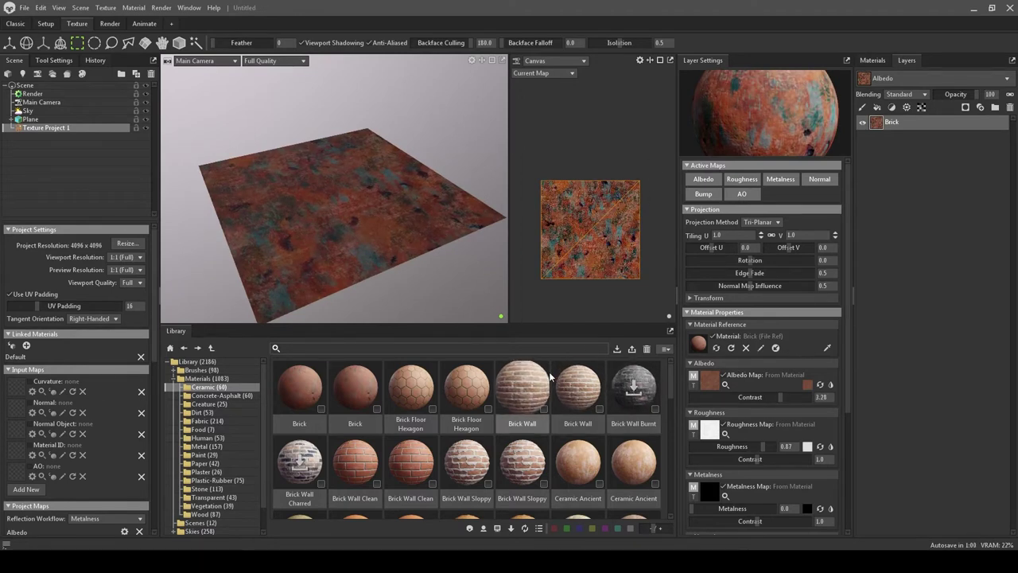
scroll(493, 469, "down", 1)
scroll(494, 470, "down", 3)
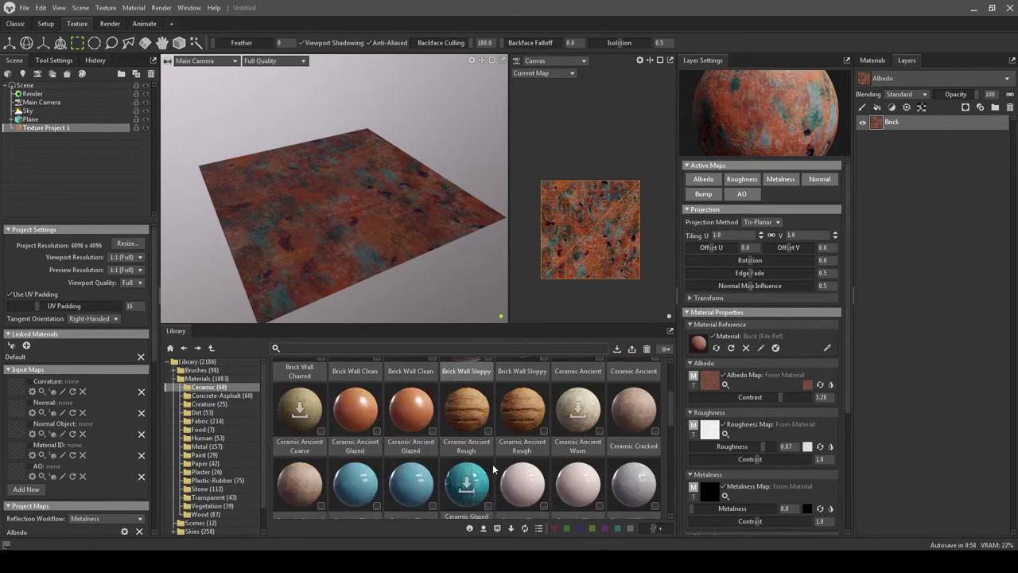
scroll(493, 470, "up", 3)
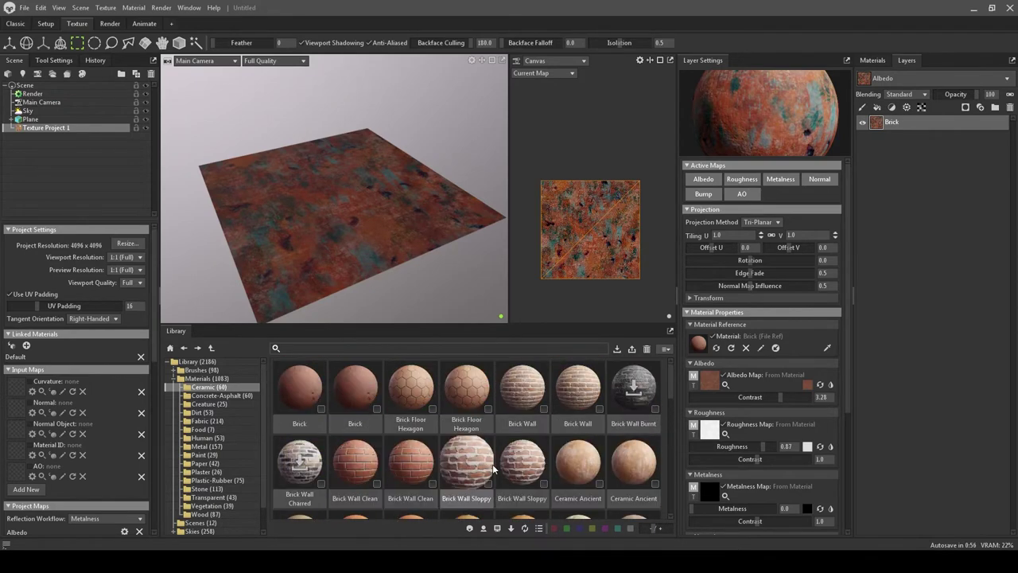
Step: Layer Asphalt Cracked from Concrete-Asphalt over the Brick with Multiply blending
left_click(217, 395)
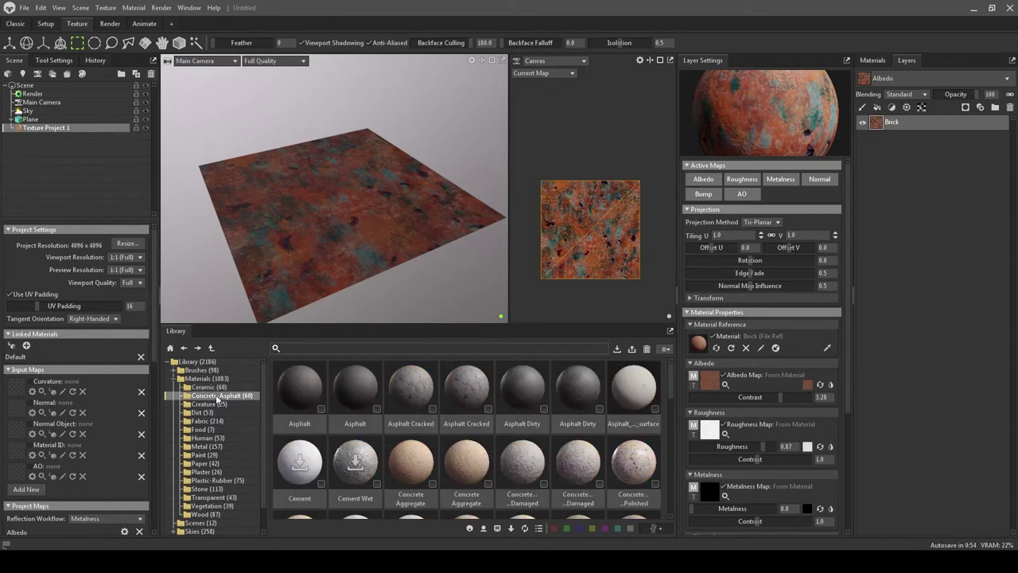
left_click_drag(412, 389, 898, 117)
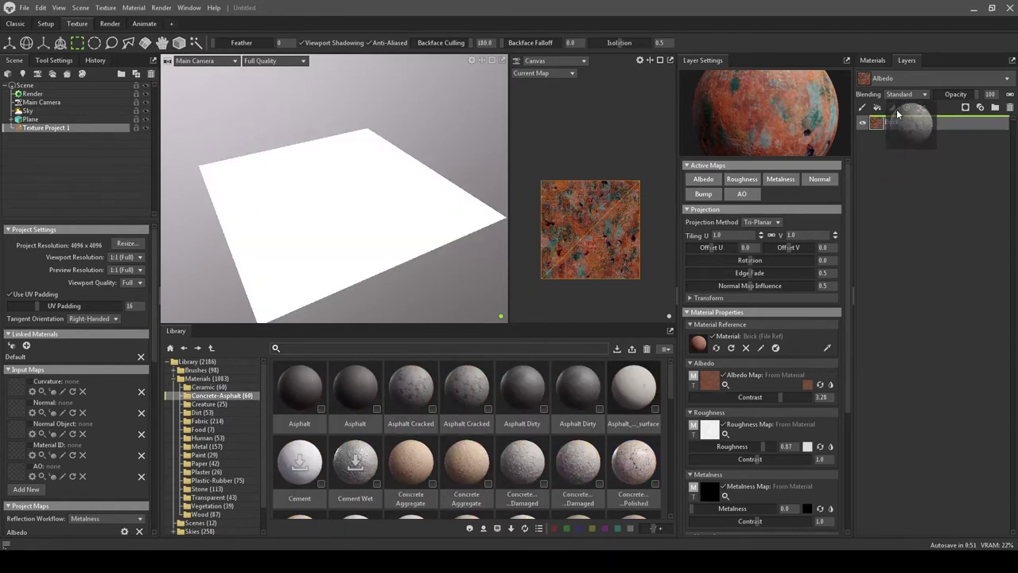
left_click_drag(898, 116, 899, 119)
left_click(907, 93)
left_click(912, 124)
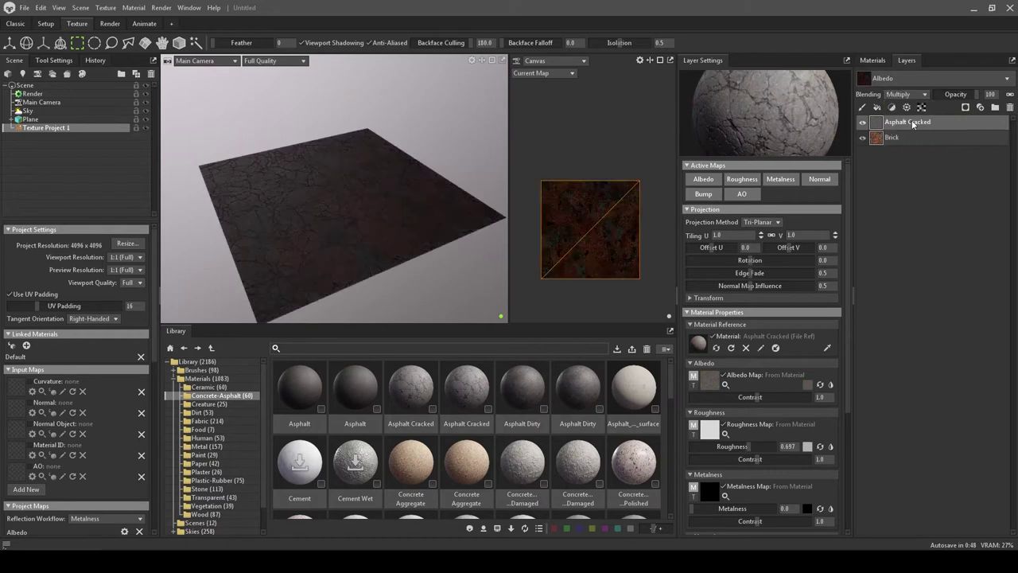
Step: Raise the Asphalt Cracked albedo contrast to about 2.978 and tint it near-white
left_click_drag(756, 398, 778, 397)
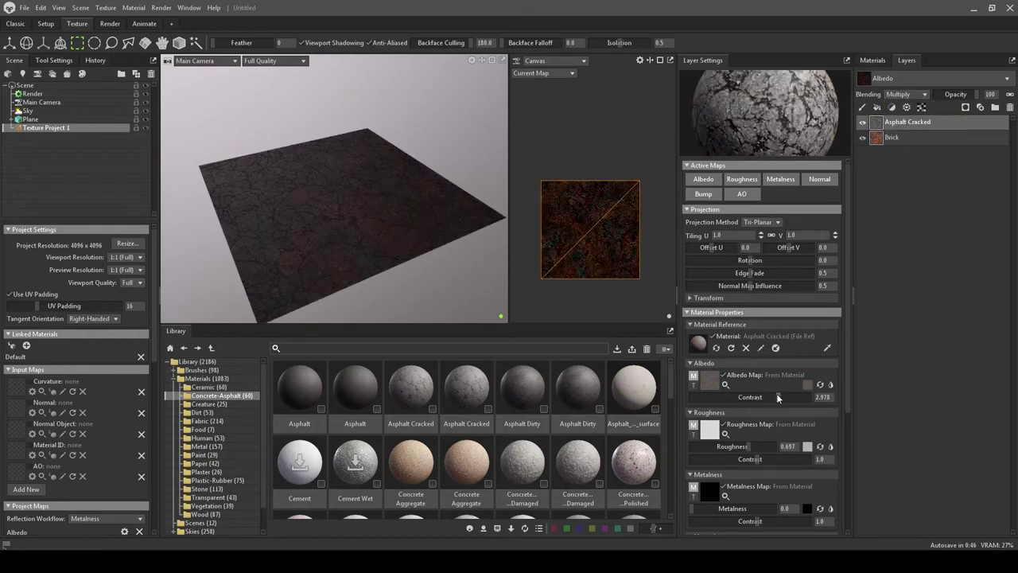
left_click(808, 385)
left_click(390, 219)
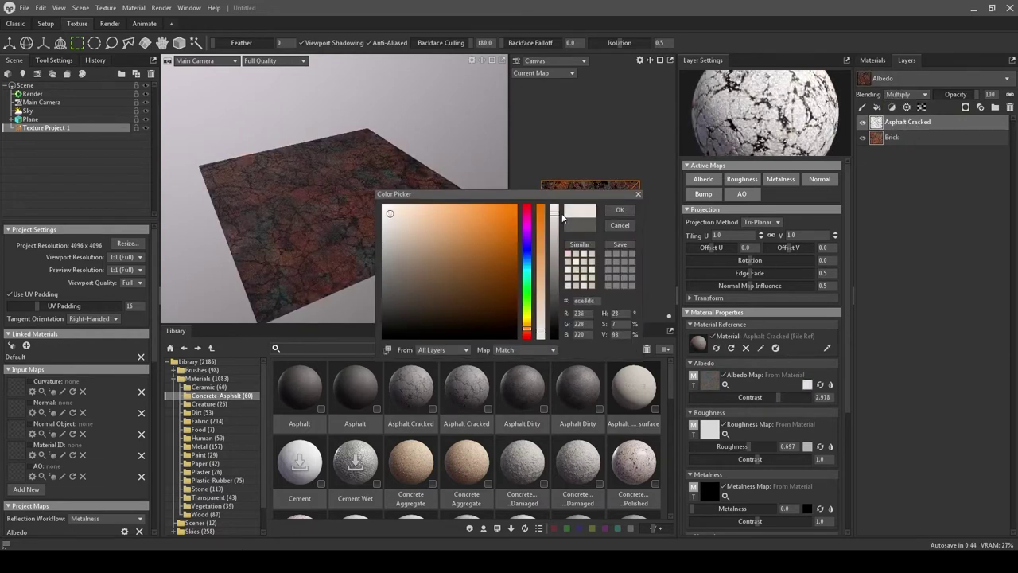
left_click(620, 209)
Step: Orbit closer over the plane and switch the Asphalt Cracked projection from Tri-Planar to UV
scroll(295, 268, "up", 3)
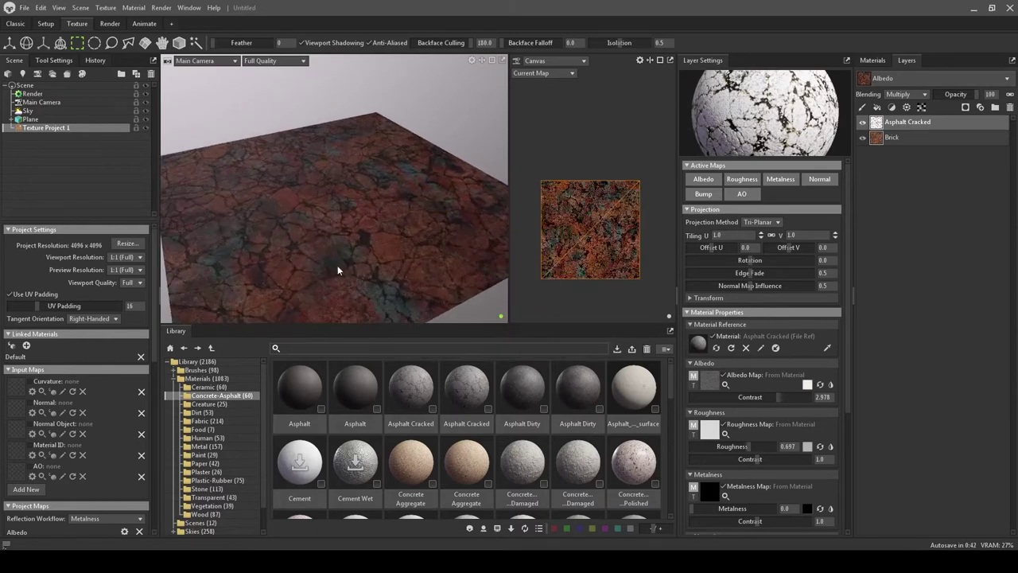
mouse_move(339, 270)
left_mouse_down()
mouse_move(394, 229)
mouse_move(341, 238)
mouse_move(346, 251)
mouse_move(336, 244)
mouse_move(358, 222)
mouse_move(369, 238)
mouse_move(373, 214)
mouse_move(406, 253)
mouse_move(404, 204)
mouse_move(374, 197)
left_mouse_up()
left_click_drag(409, 242, 375, 234)
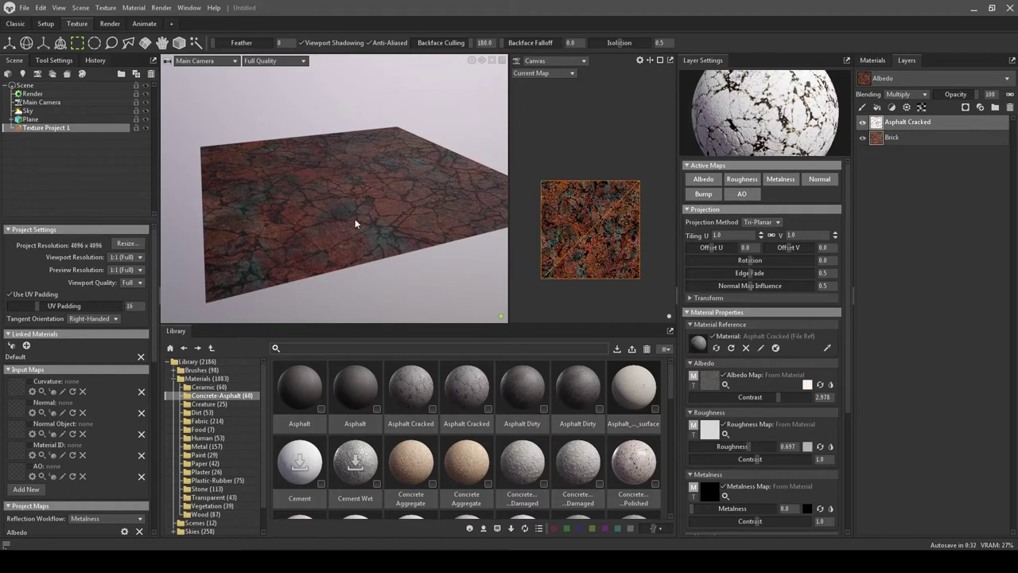
left_click(761, 226)
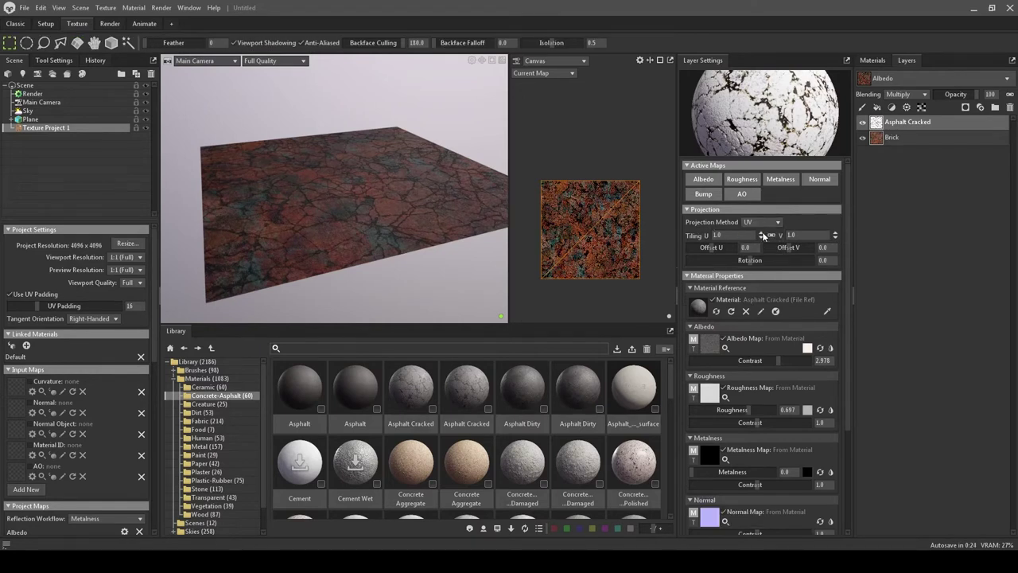
Step: Set the Brick layer's projection method to UV, then reselect Asphalt Cracked
left_click(877, 142)
left_click(762, 222)
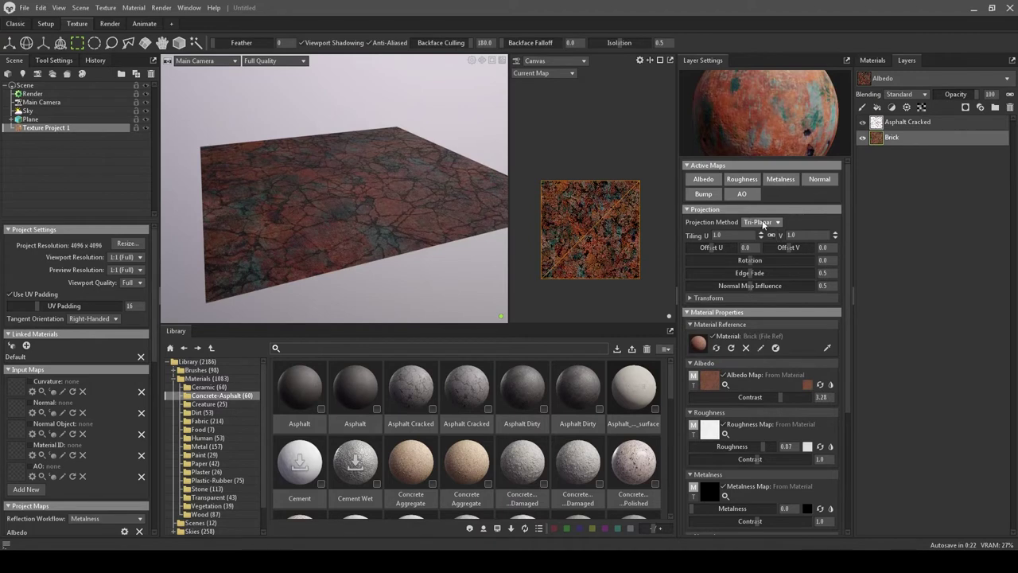
left_click(762, 234)
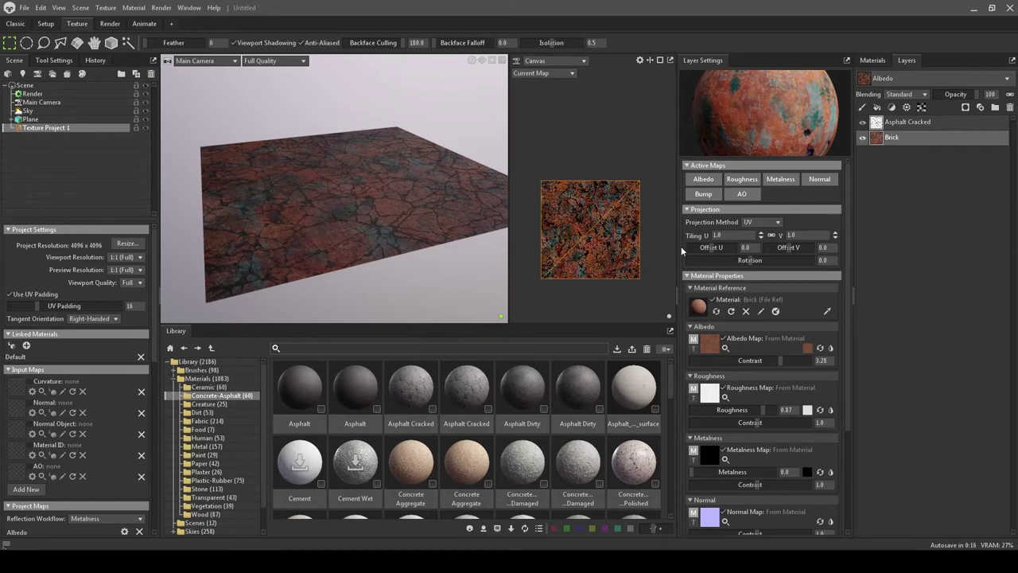
left_click(915, 123)
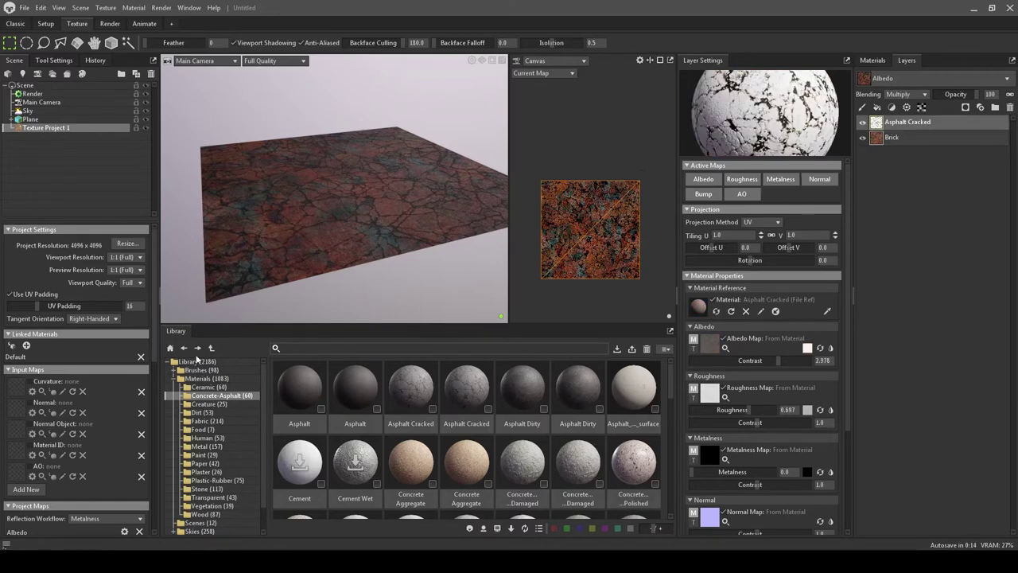
Step: Change the albedo, normal and mixmap export formats from TGA to JPG
scroll(110, 368, "down", 8)
left_click(78, 375)
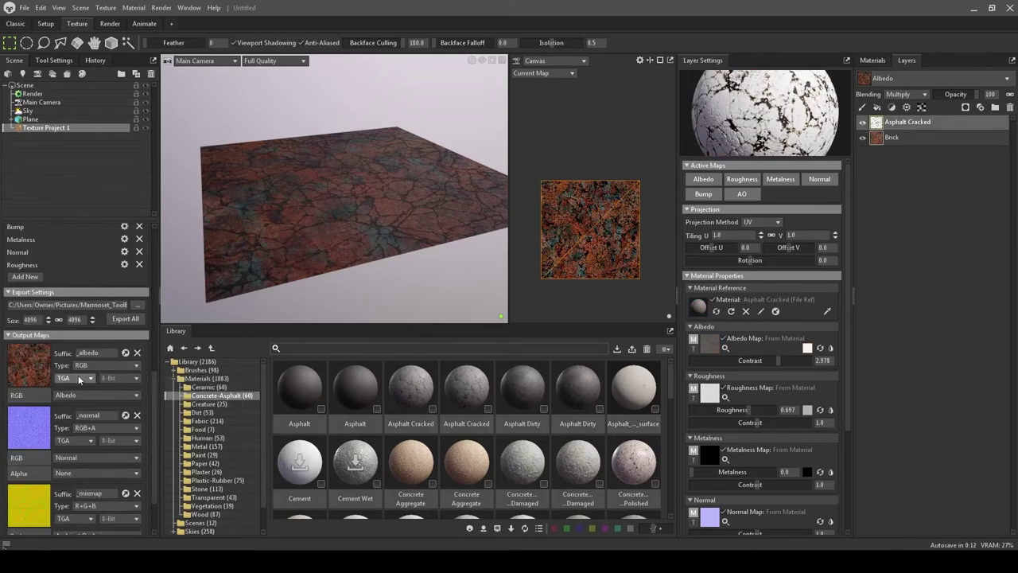
left_click(70, 407)
left_click(75, 440)
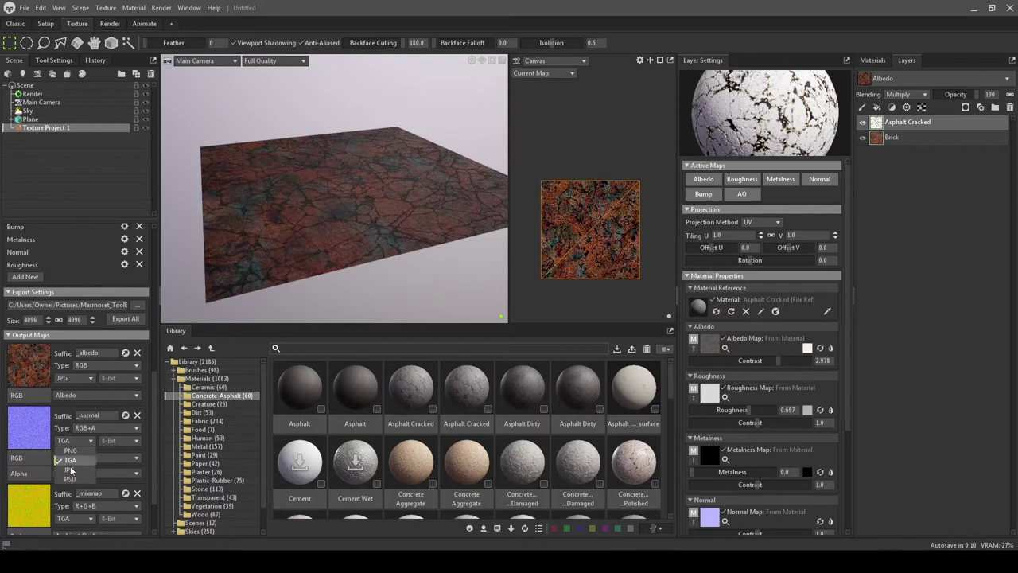
left_click(70, 468)
left_click(75, 518)
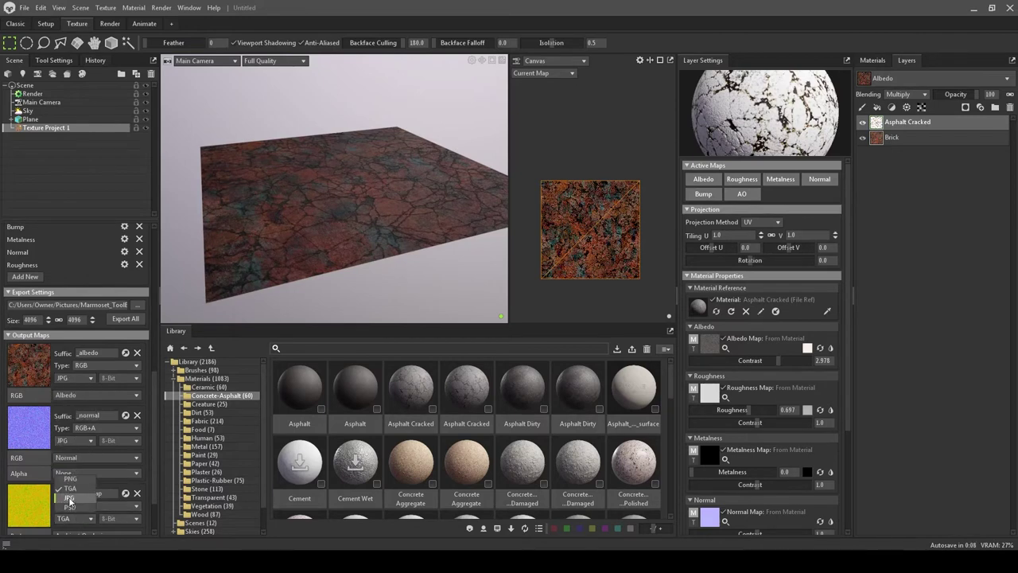
left_click(70, 504)
scroll(17, 375, "up", 2)
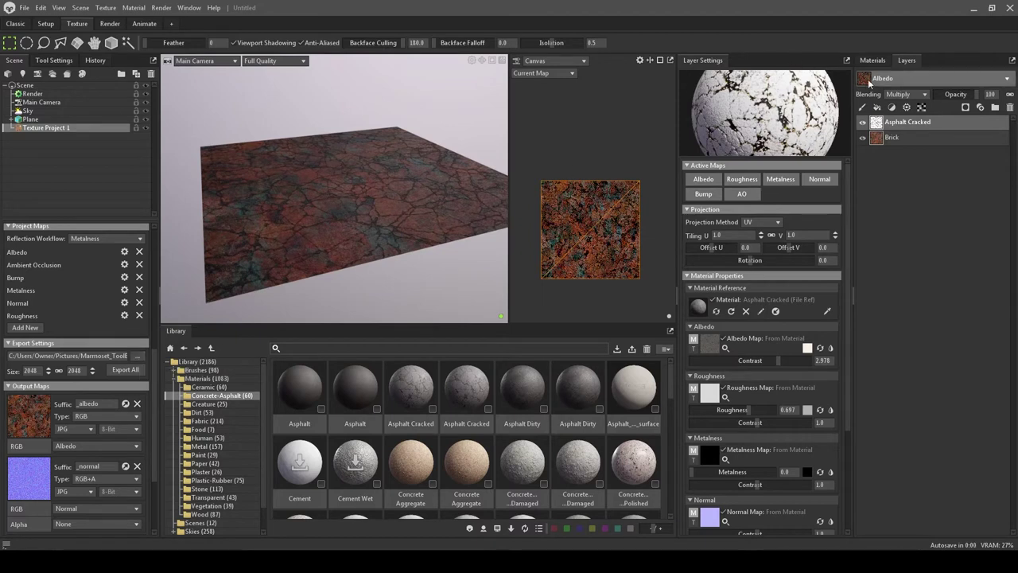
left_click(922, 106)
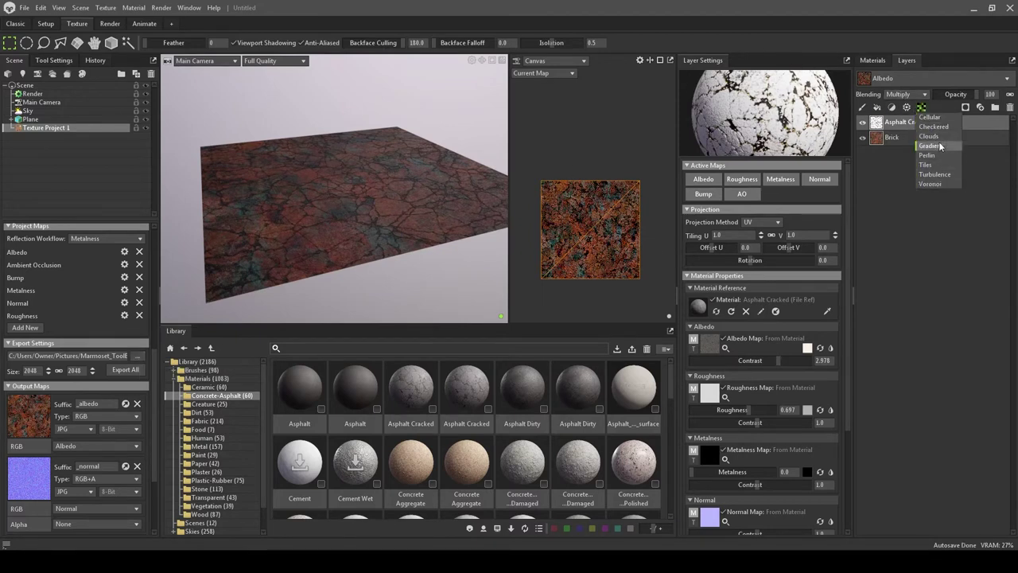
left_click(142, 354)
Step: Set the export destination to the Marmoset_ToolBag_4 folder as JPEG named Test
left_click(140, 354)
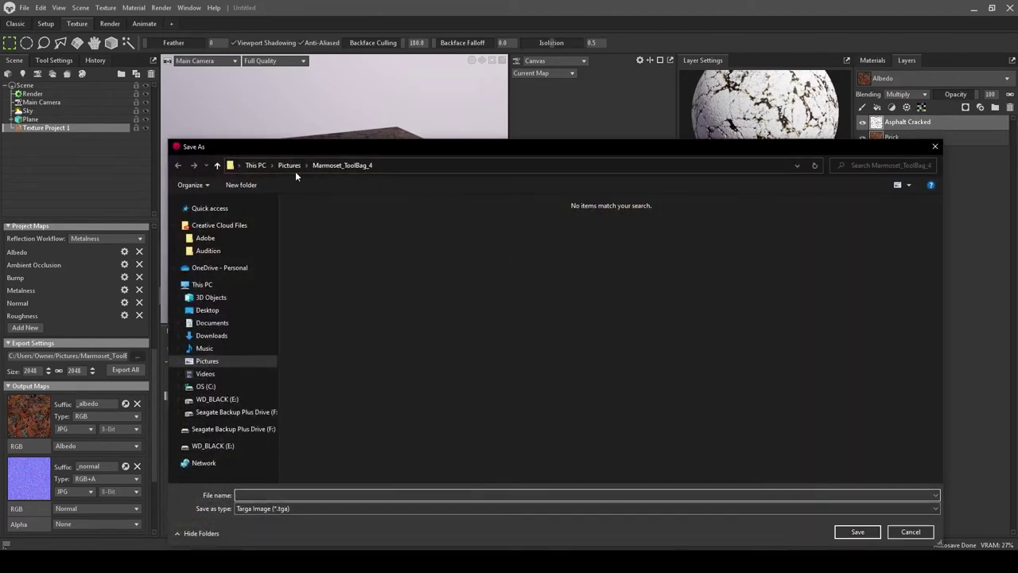
left_click(293, 508)
left_click(285, 469)
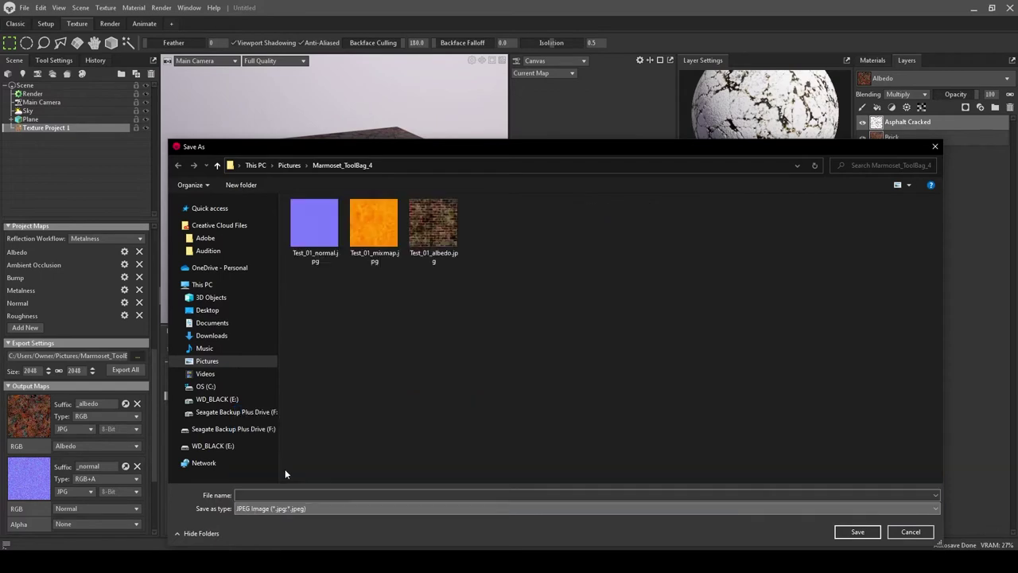
left_click(272, 493)
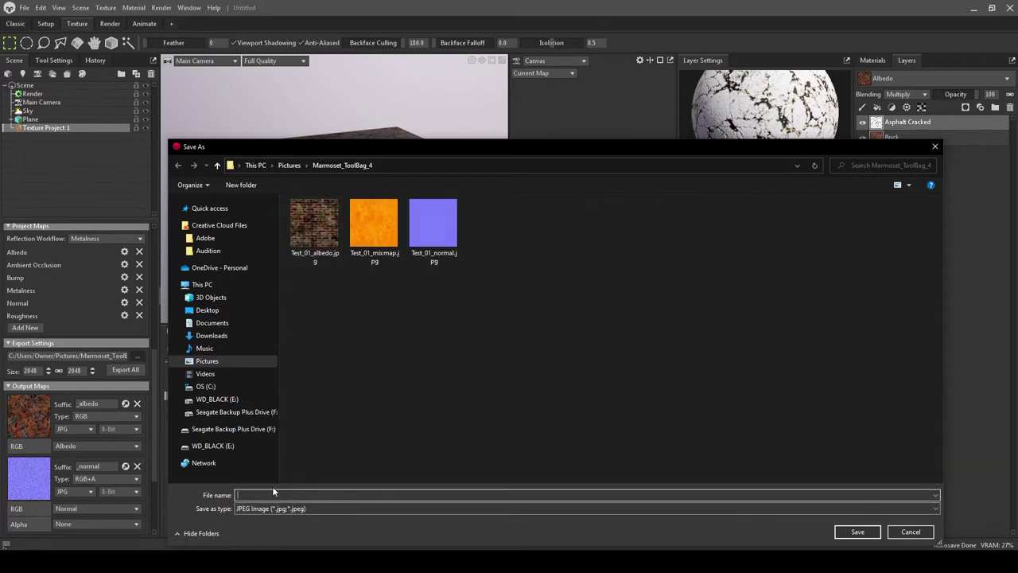
type("T")
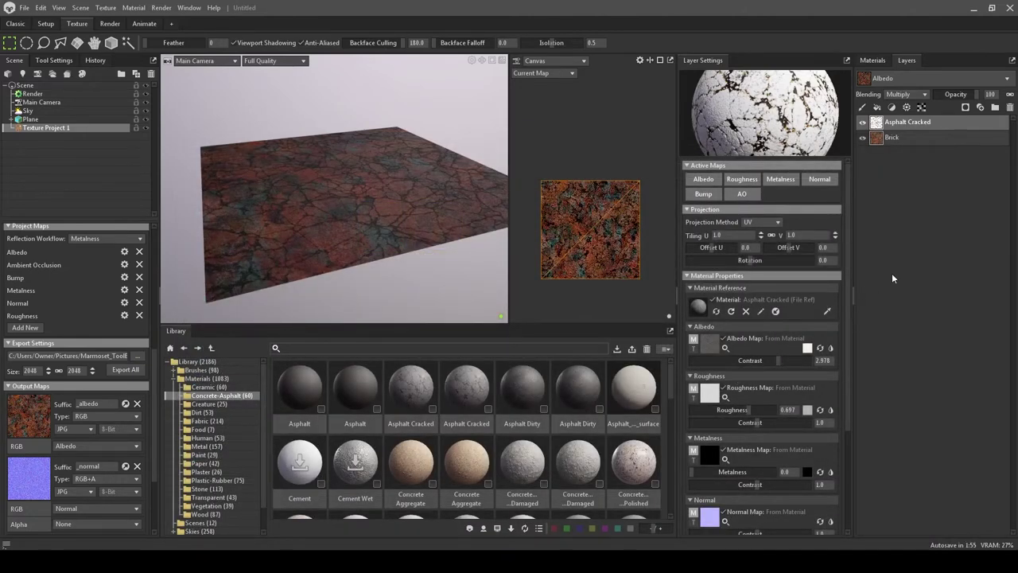
Step: Export all texture maps, then bring Photoshop to the front
left_click_drag(401, 140, 525, 116)
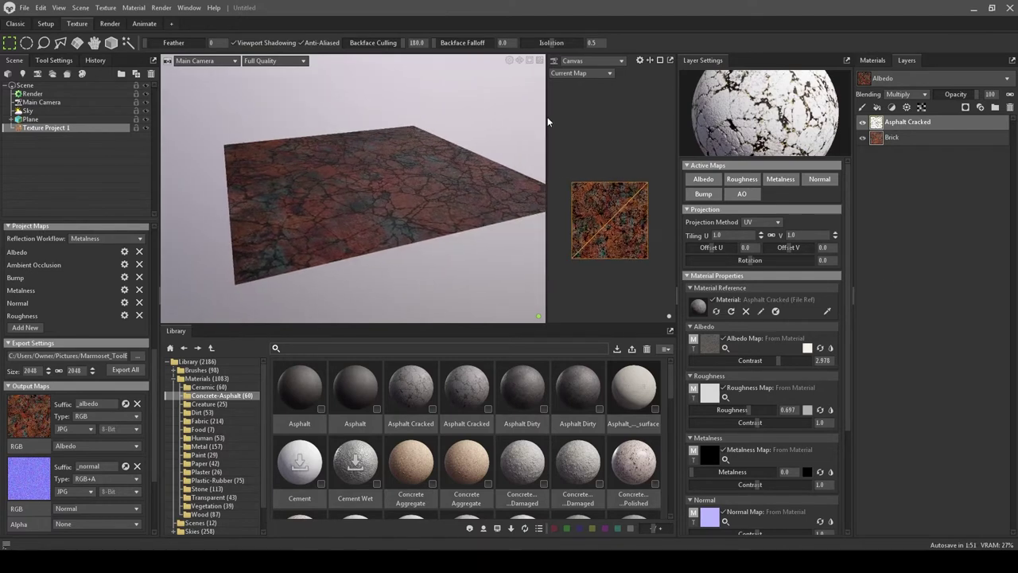
mouse_move(429, 119)
left_mouse_down()
mouse_move(374, 118)
mouse_move(399, 106)
mouse_move(421, 130)
left_mouse_up()
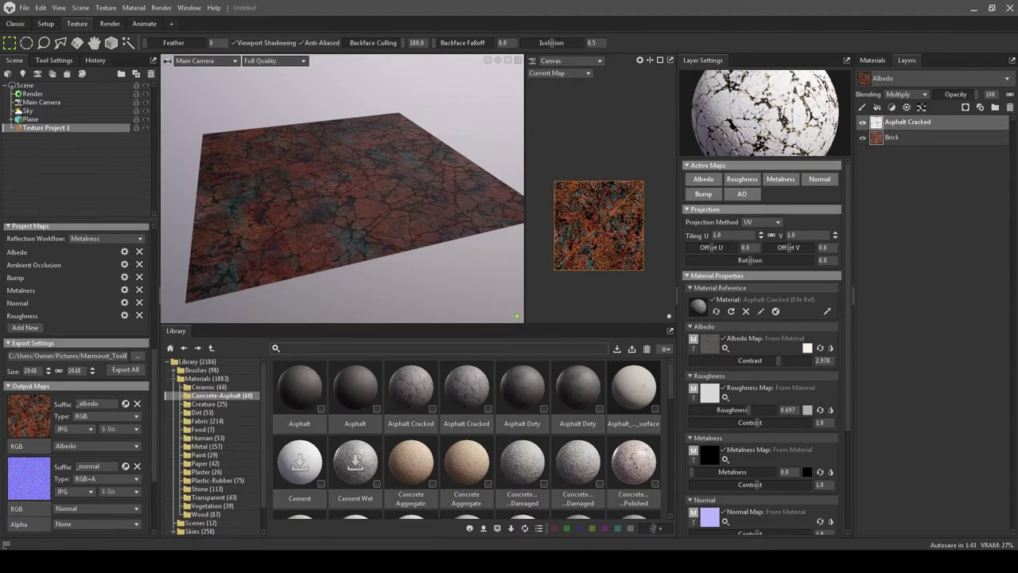
left_click(423, 519)
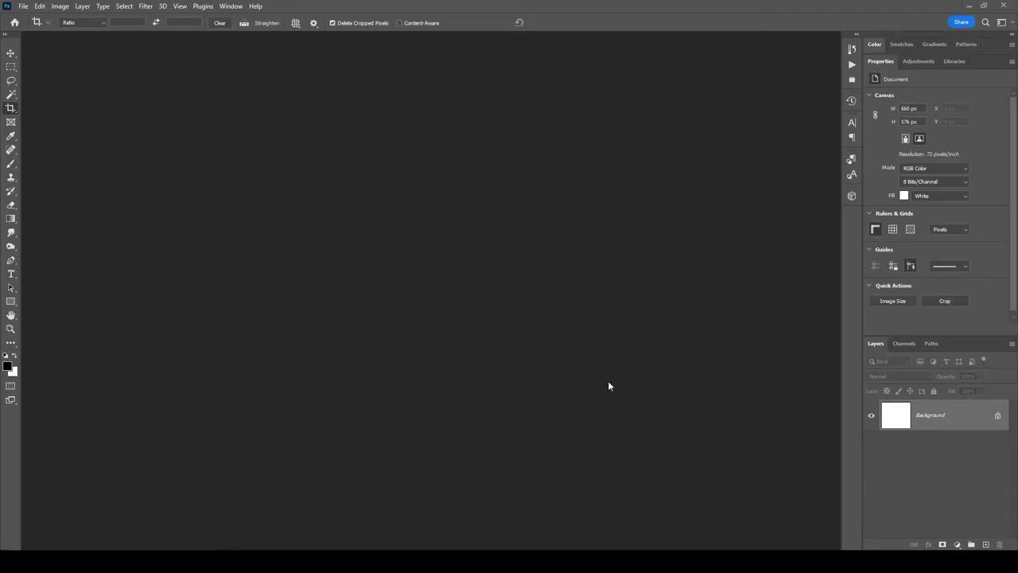
left_click(426, 515)
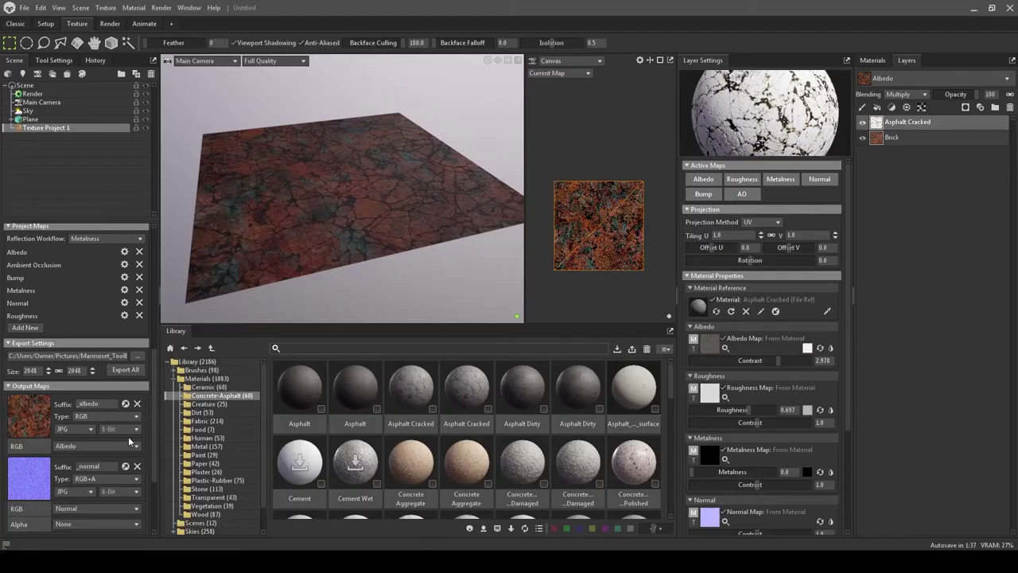
left_click(125, 370)
mouse_move(451, 549)
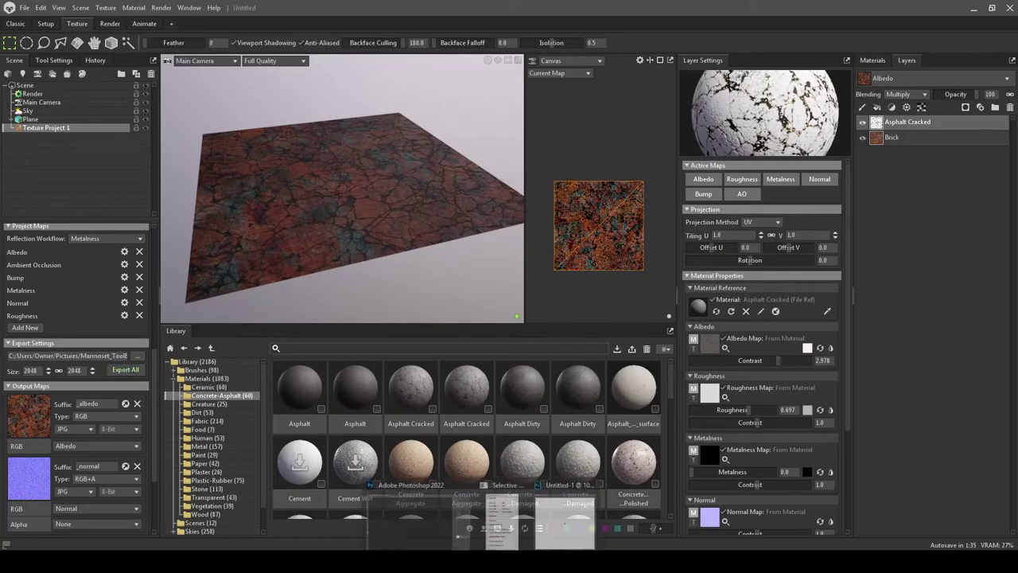
left_click(442, 510)
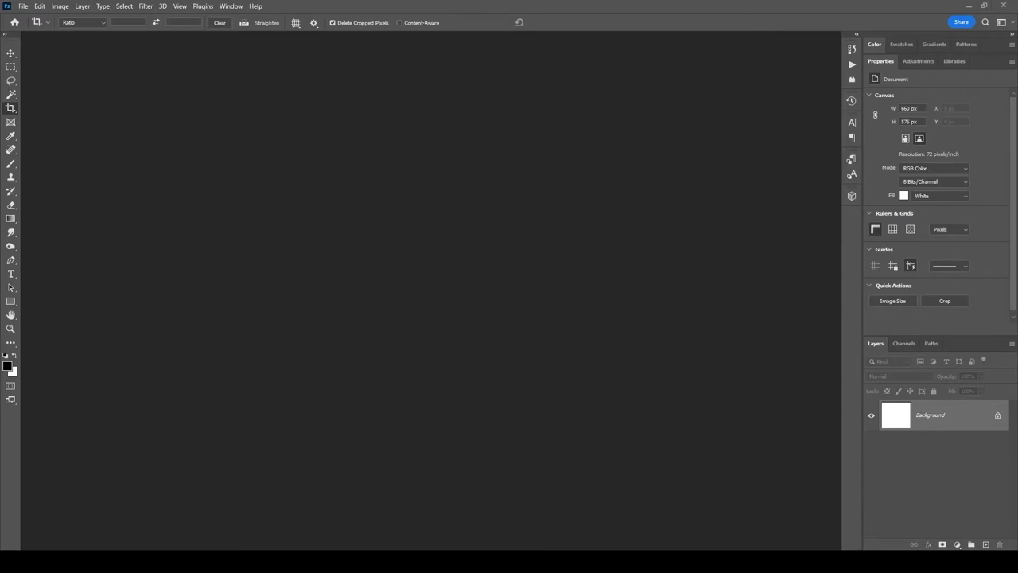
Step: Open the exported Test_albedo.jpg in Photoshop and centre its window
left_click_drag(445, 557, 457, 255)
left_click_drag(447, 260, 393, 173)
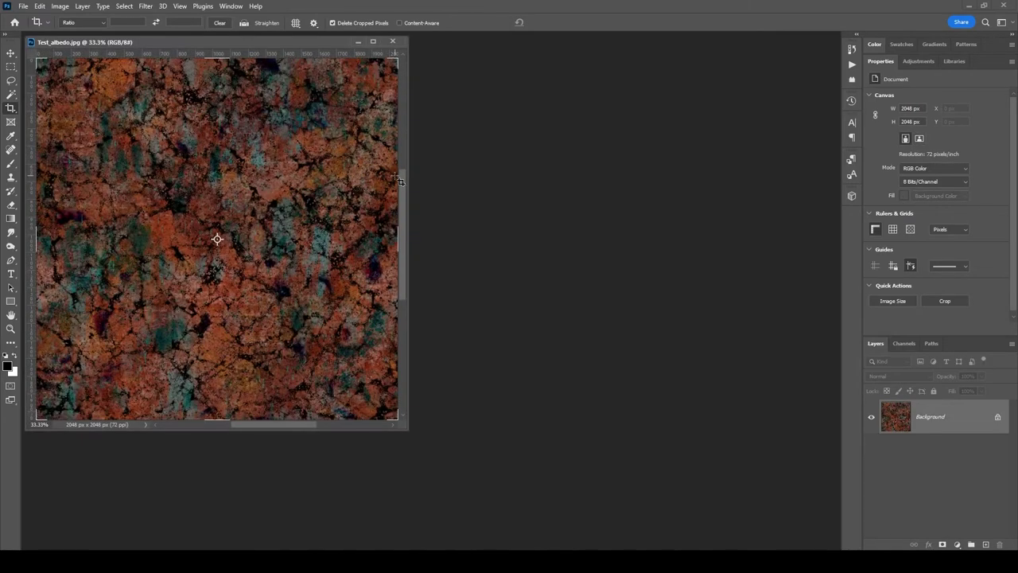
left_click_drag(220, 44, 376, 106)
Step: Apply a wrap-around Offset to check the seams, then close the image without saving
left_click(146, 6)
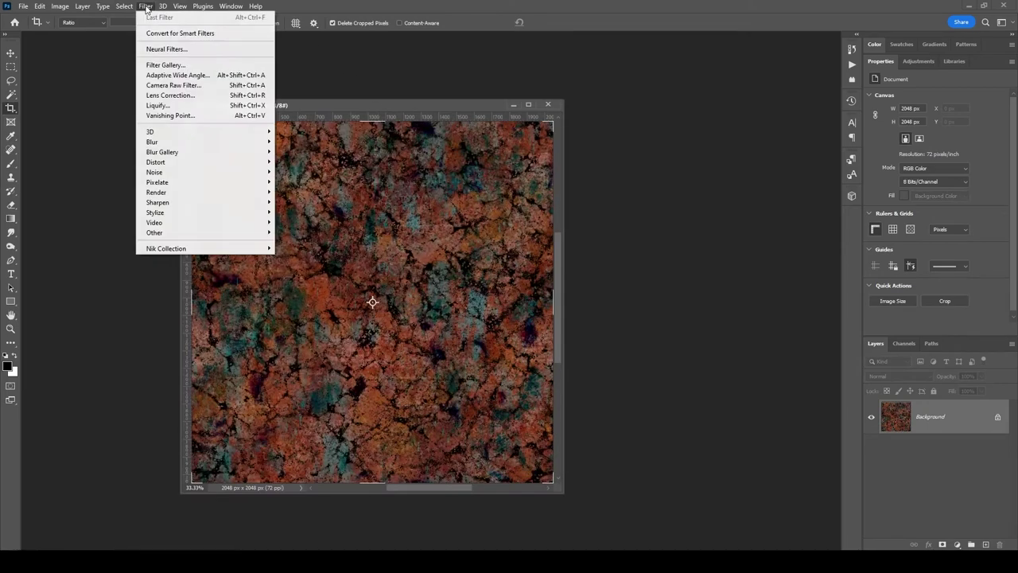
mouse_move(209, 233)
left_click(293, 282)
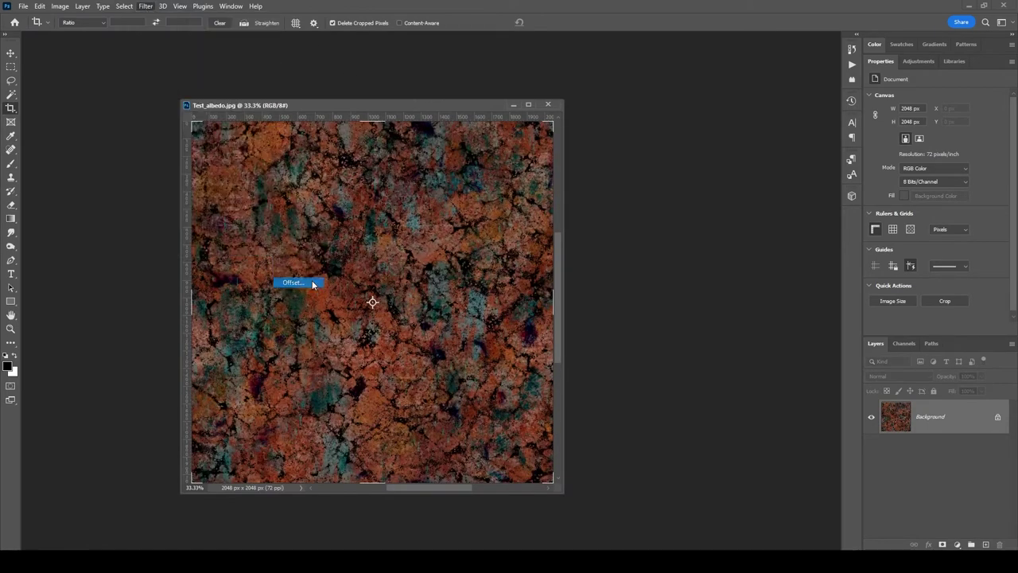
left_click_drag(320, 257, 385, 327)
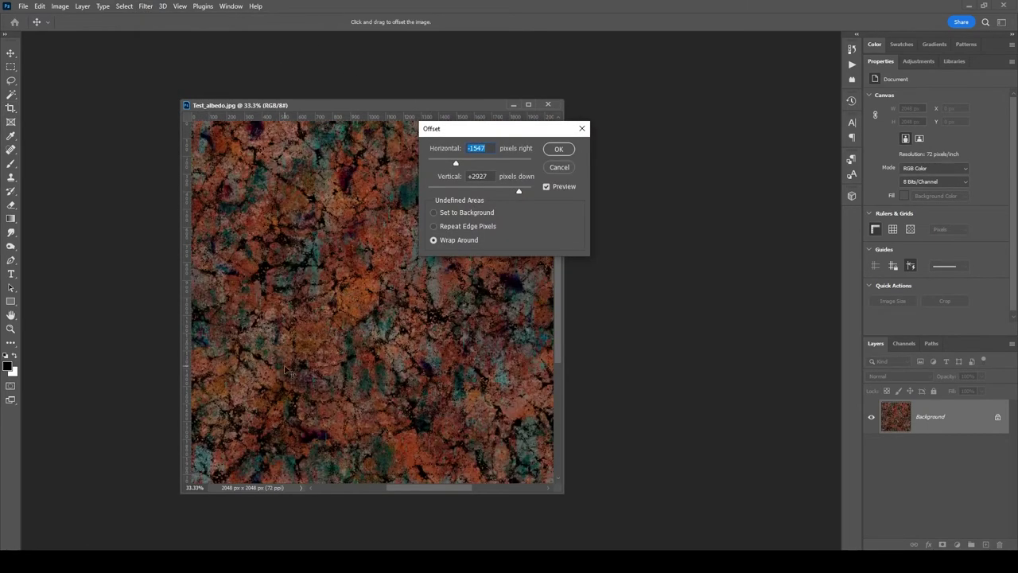
left_click(559, 150)
key("c")
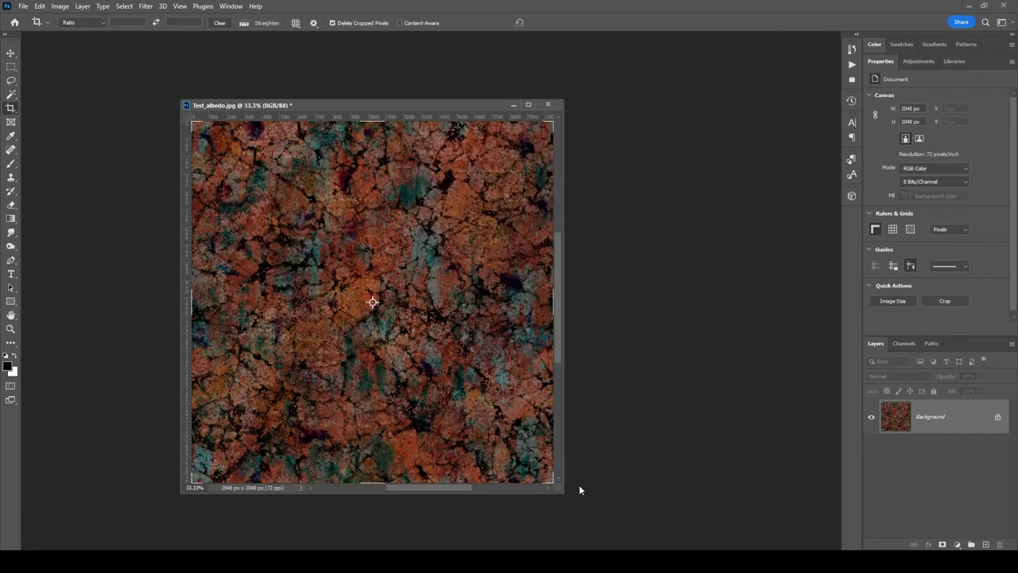
left_click(548, 104)
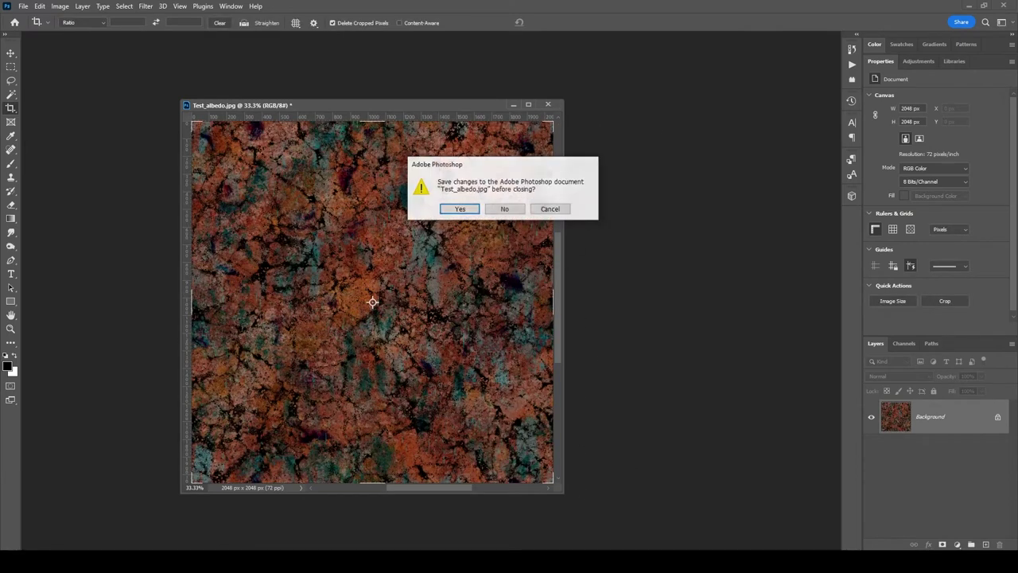
left_click(498, 210)
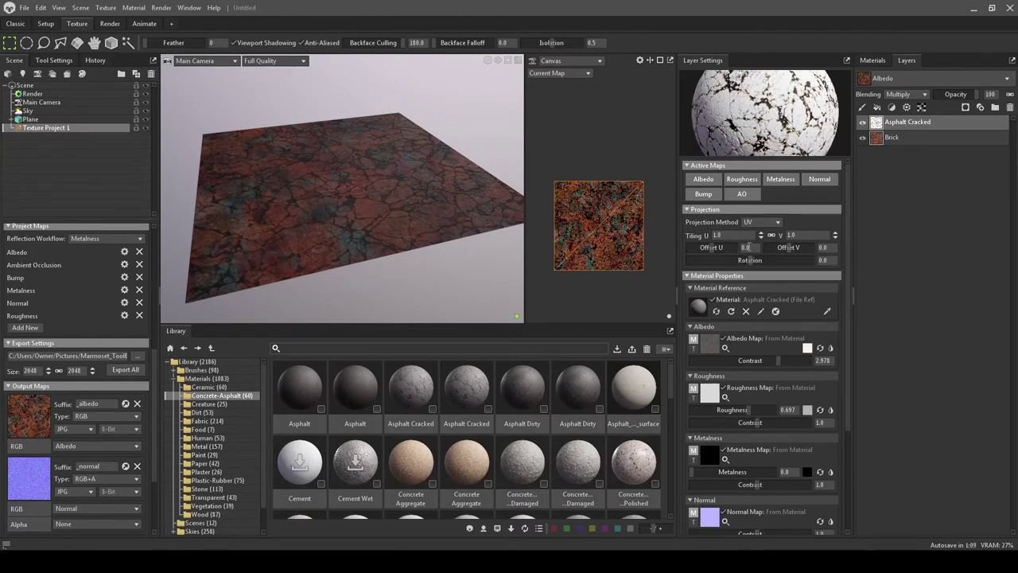
Step: Set the Asphalt Cracked projection tiling to 0.5 and rotation to 45
left_click(727, 237)
type("0.5")
key("Return")
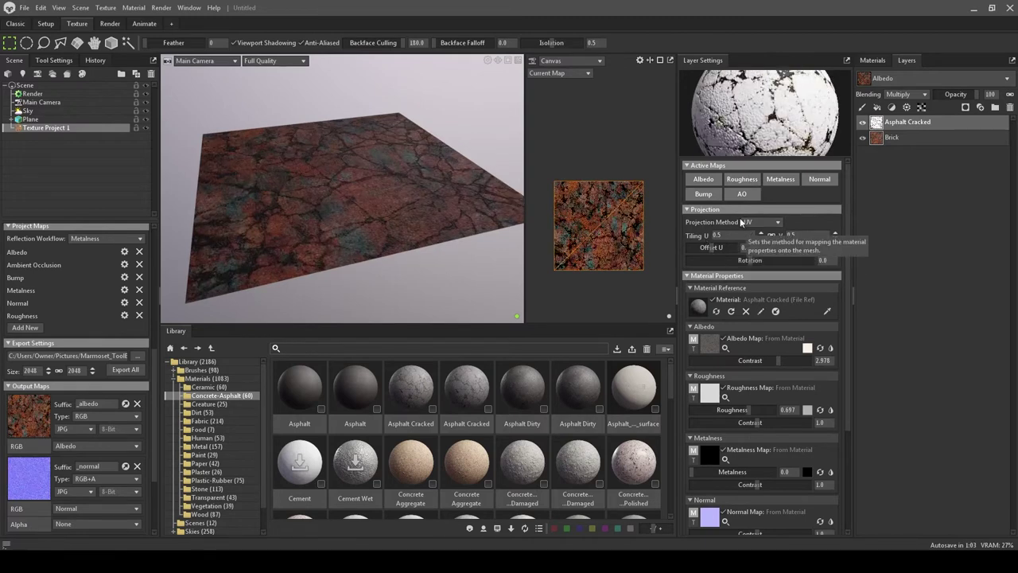
left_click(837, 261)
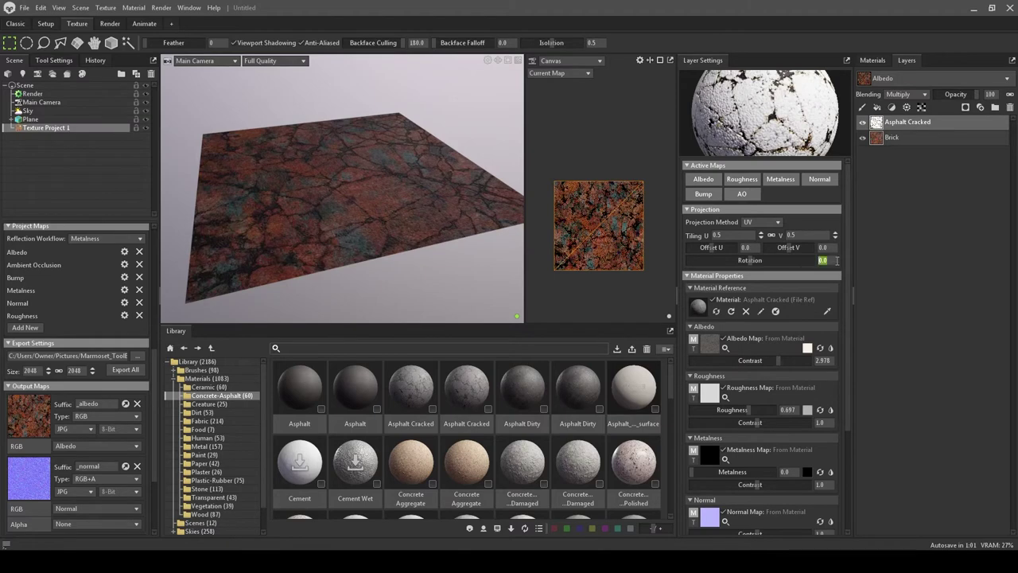
type("45")
key("Return")
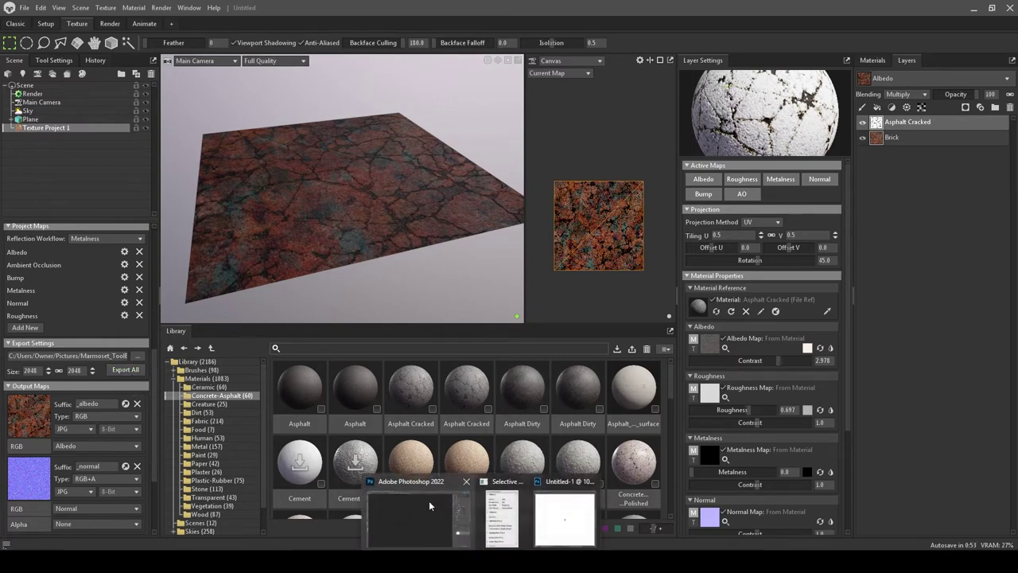
left_click(429, 501)
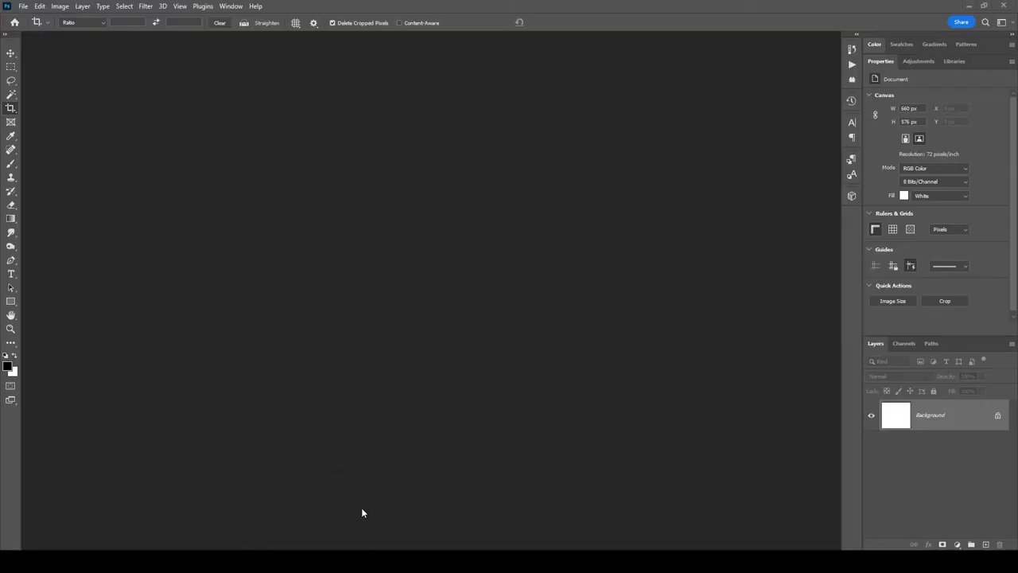
Step: Open the re-exported Test_albedo.jpg, preview an Offset shift, and cancel without changes
left_click_drag(1017, 262, 522, 252)
left_click(146, 7)
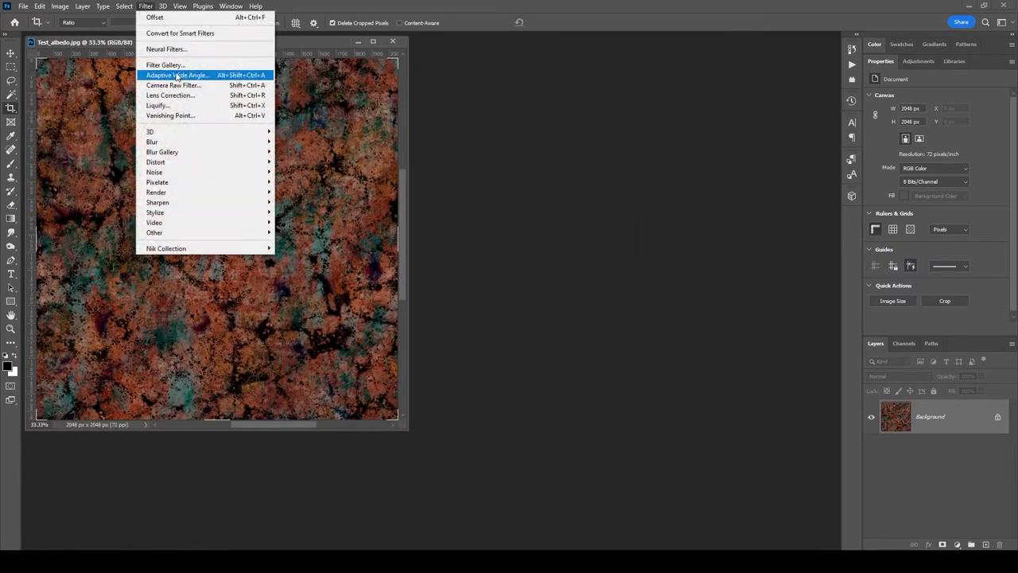
mouse_move(224, 231)
left_click(301, 280)
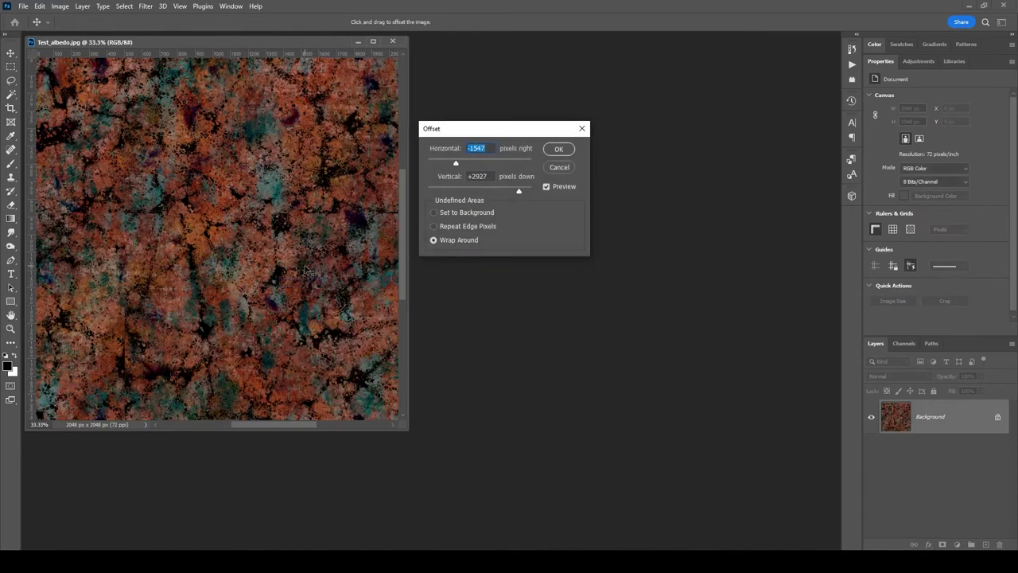
left_click_drag(307, 285, 118, 137)
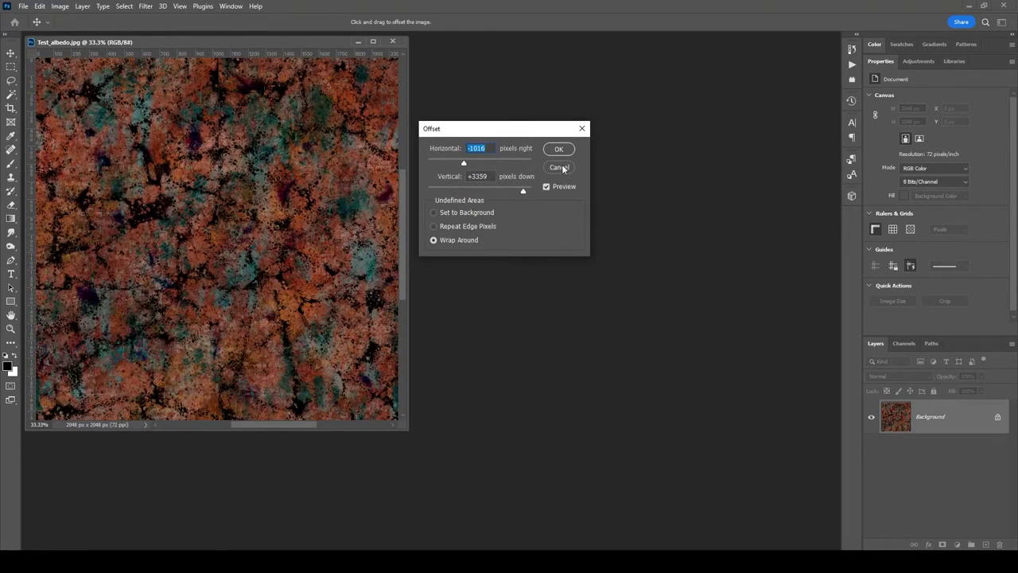
left_click(560, 168)
key("c")
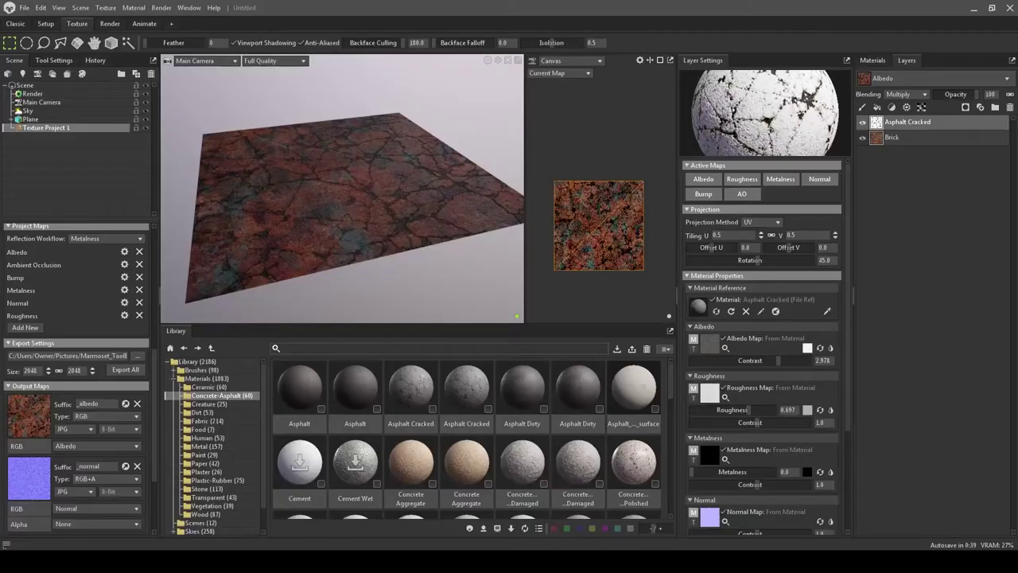
Step: Add a Clouds procedural layer on top of the cracked-ground texture
left_click_drag(454, 104, 398, 99)
left_click(922, 107)
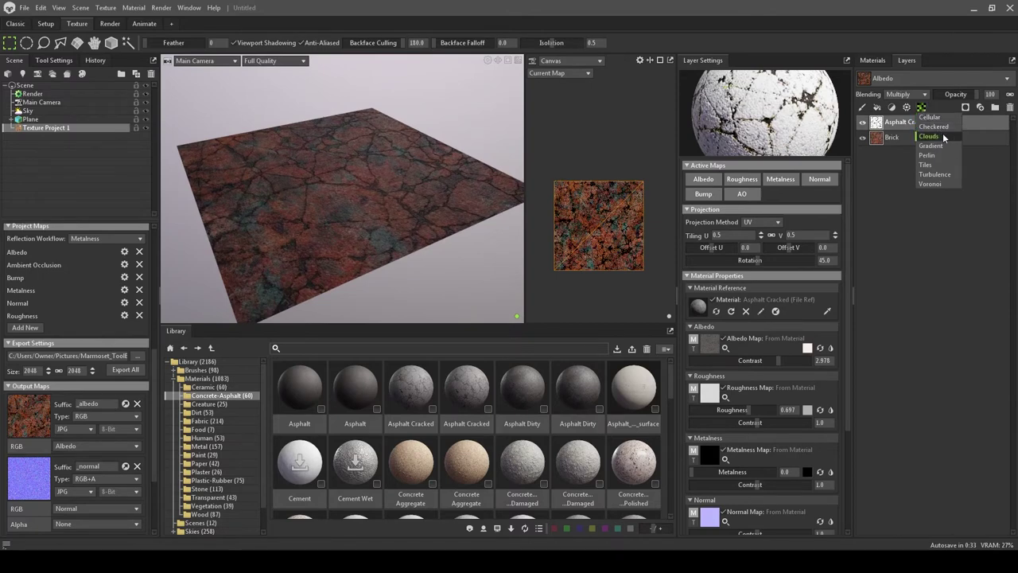
left_click(944, 137)
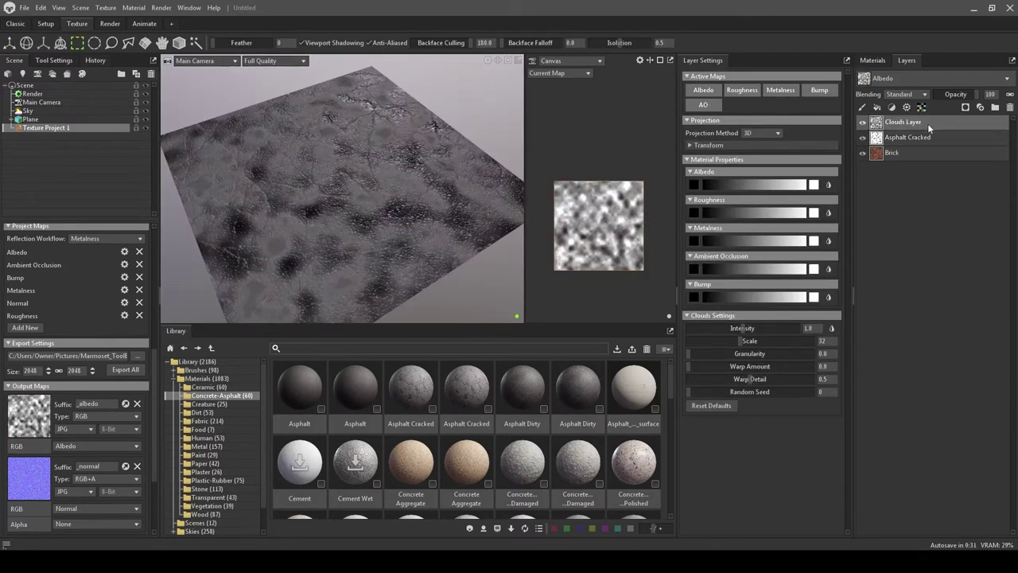
left_click(924, 95)
left_click(911, 125)
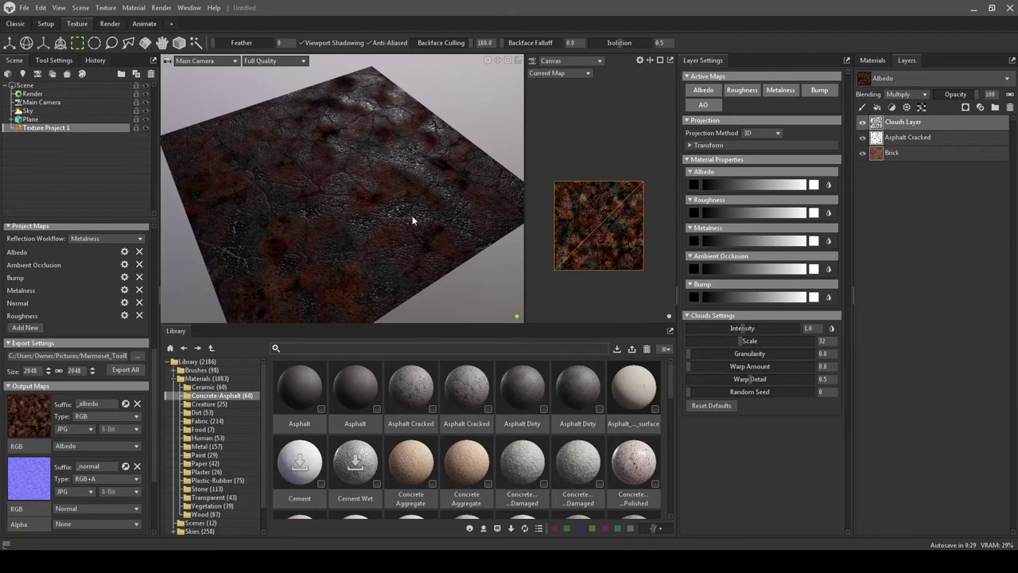
scroll(449, 179, "down", 2)
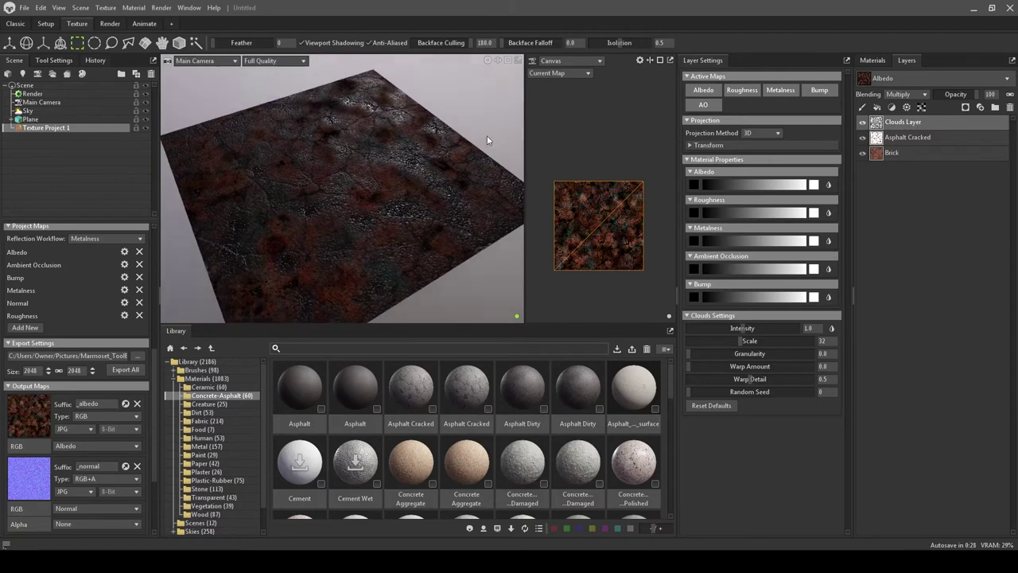
Step: Set the Clouds layer's albedo colour to green
left_click(813, 184)
left_click(472, 253)
mouse_move(522, 208)
left_mouse_down()
mouse_move(558, 210)
mouse_move(528, 237)
mouse_move(529, 305)
left_mouse_up()
left_click(620, 209)
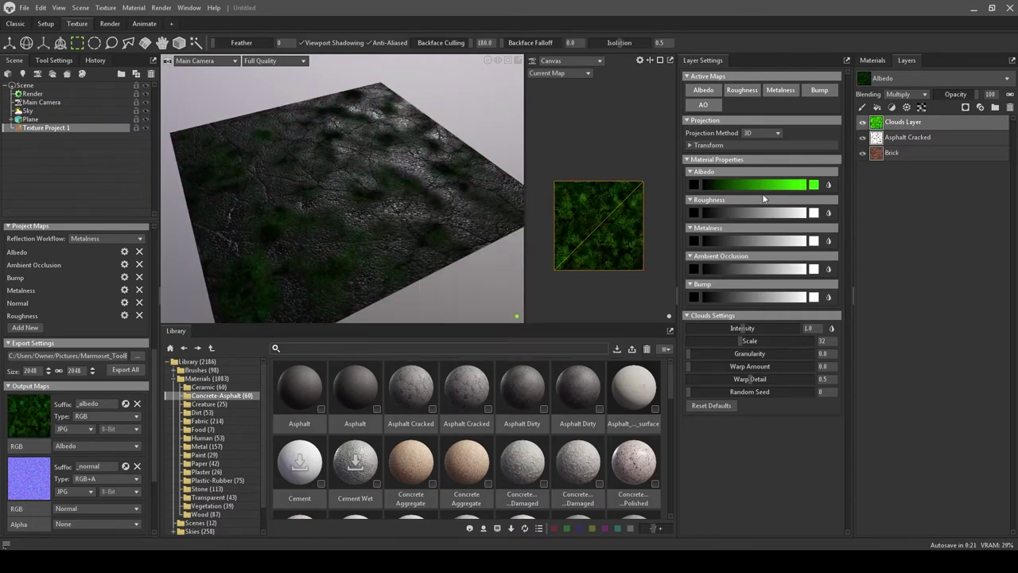
Step: Limit the Clouds layer to affect only the Albedo and Roughness maps
left_click(704, 105)
left_click(742, 90)
left_click(780, 90)
left_click(806, 92)
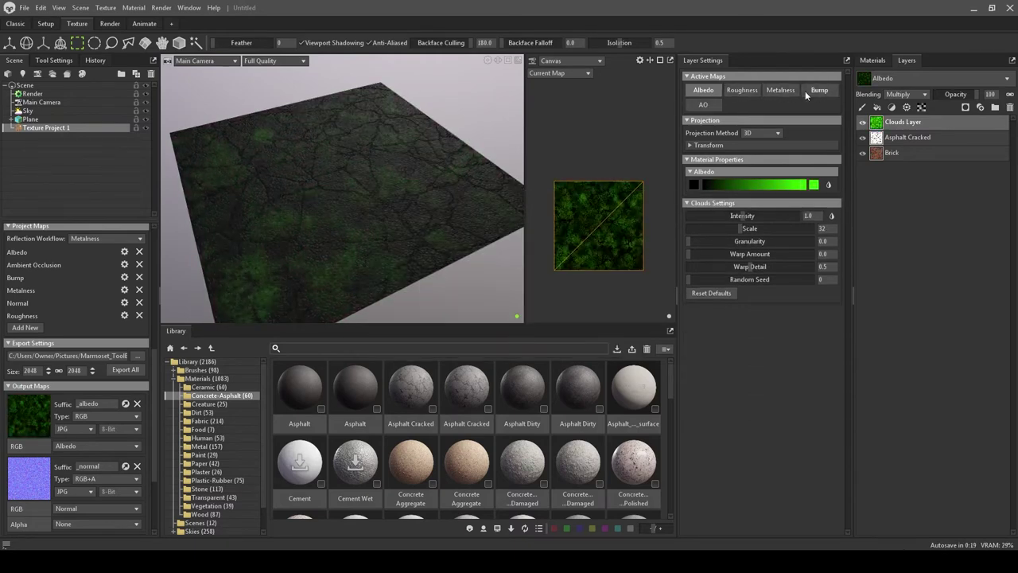
left_click(786, 92)
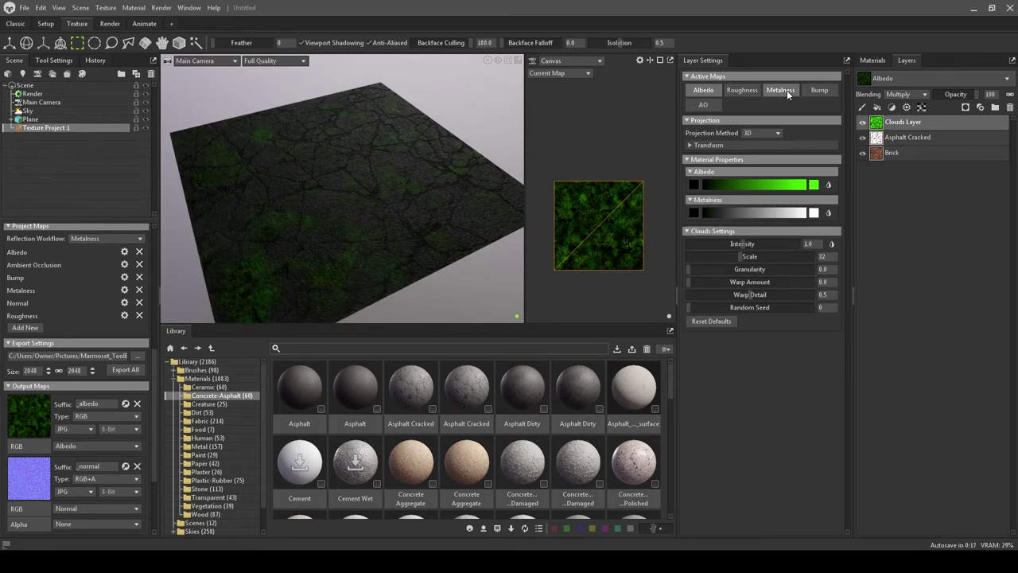
left_click(784, 91)
left_click(743, 90)
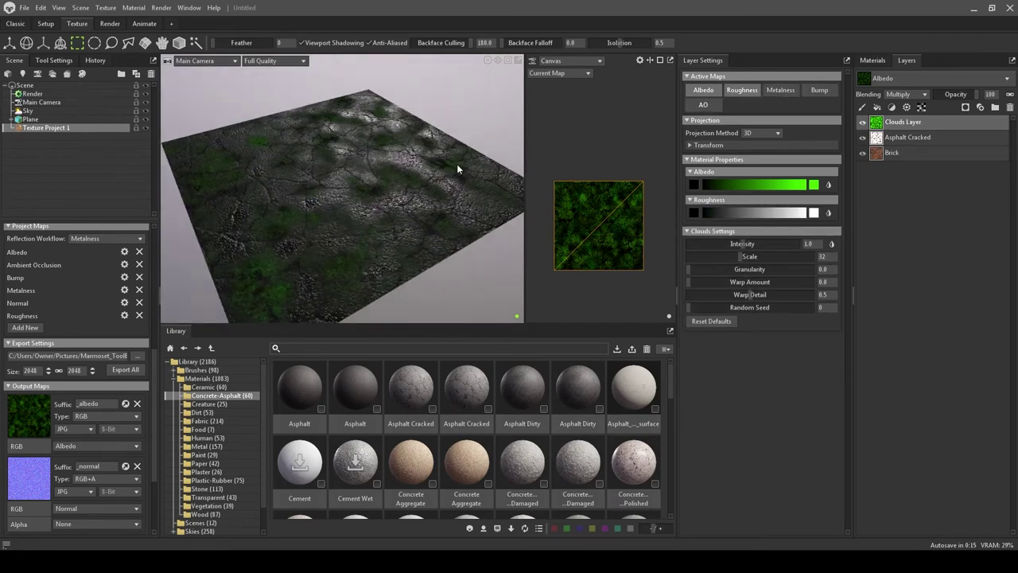
Step: Raise the Clouds layer intensity to 2.311
left_click_drag(742, 244, 763, 244)
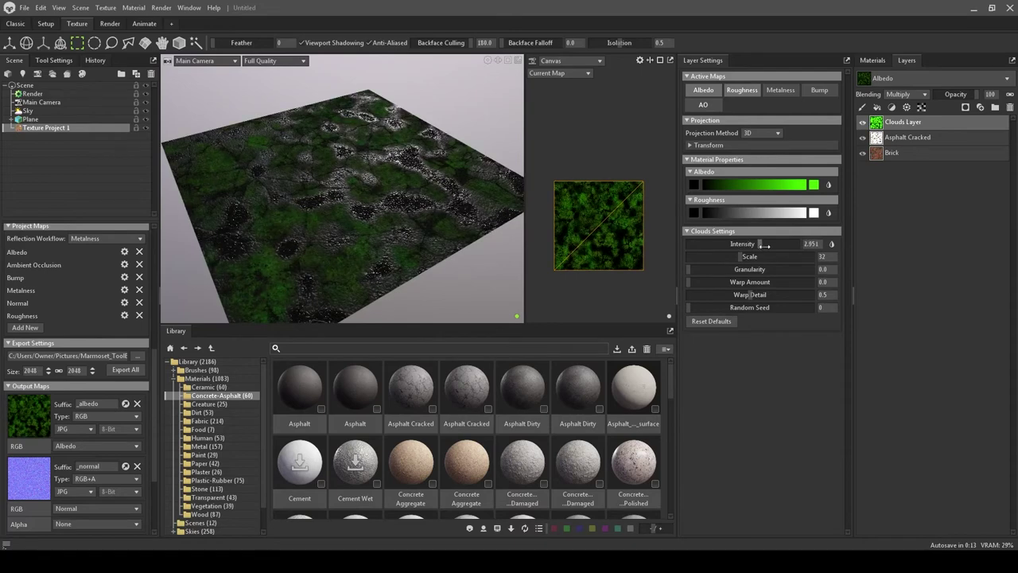
scroll(446, 195, "up", 5)
left_click_drag(419, 182, 454, 159)
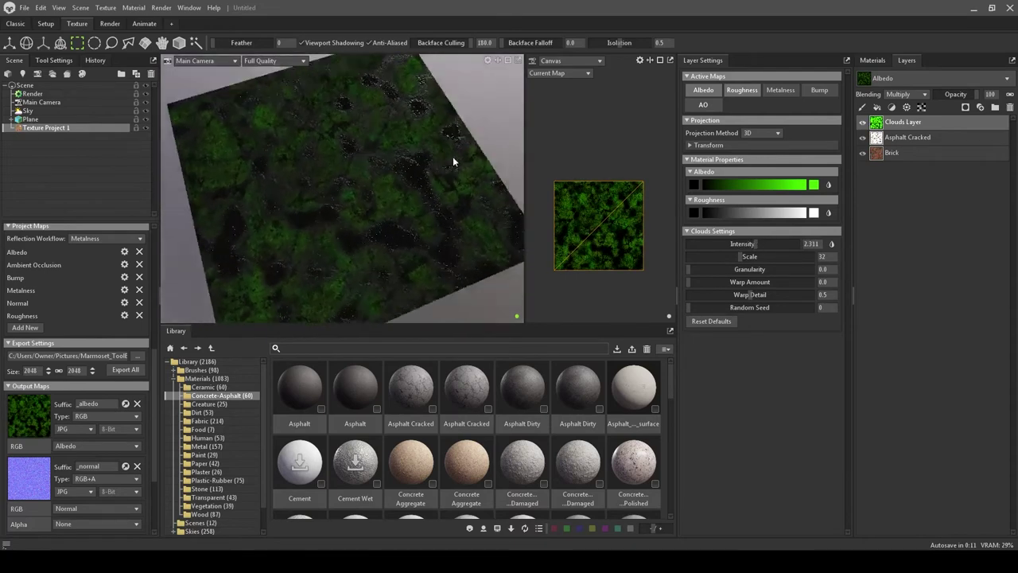
scroll(479, 118, "down", 3)
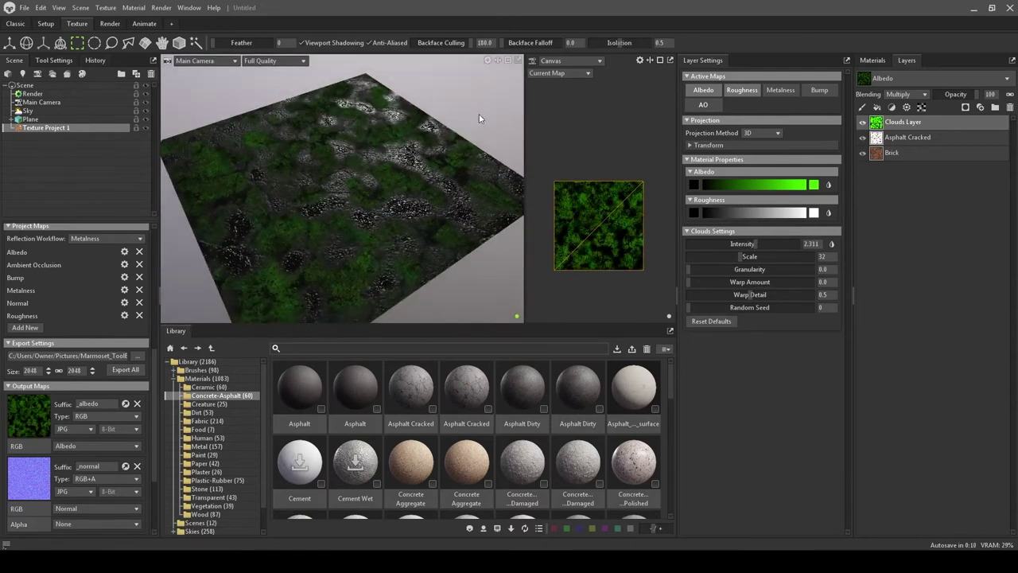
Step: Switch the Clouds layer's blending mode to Overlay
left_click(922, 95)
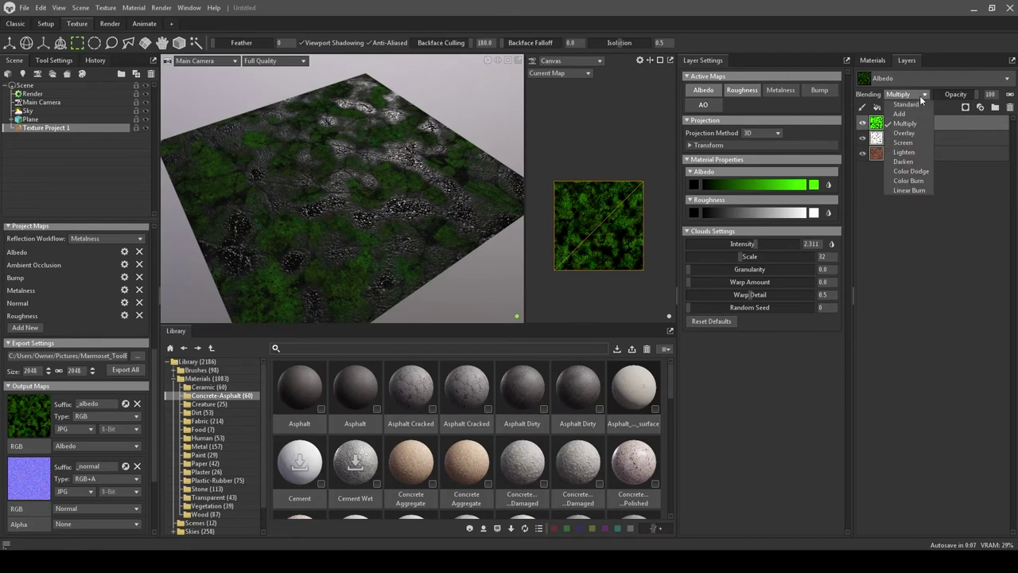
left_click(917, 136)
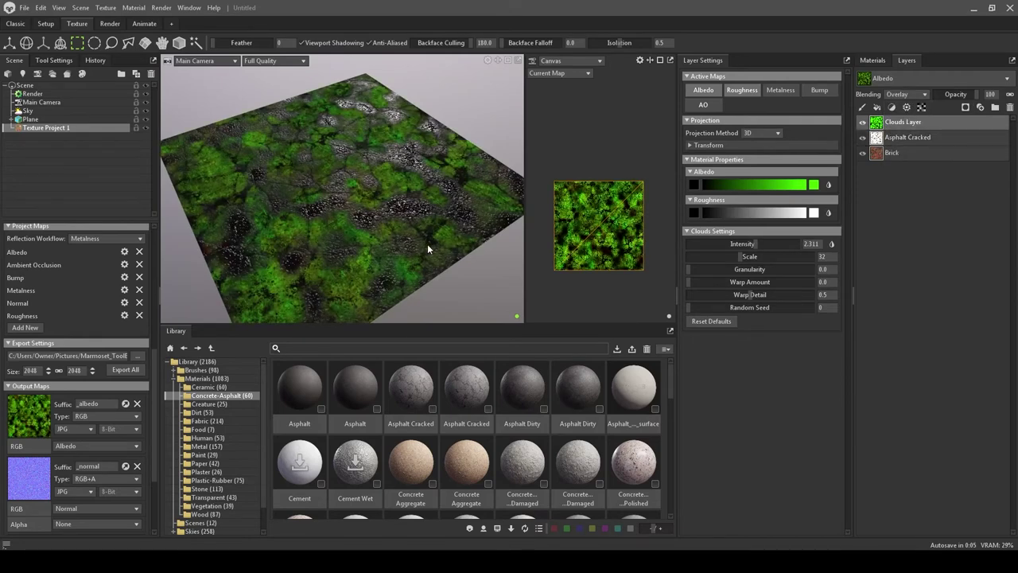
scroll(427, 249, "down", 2)
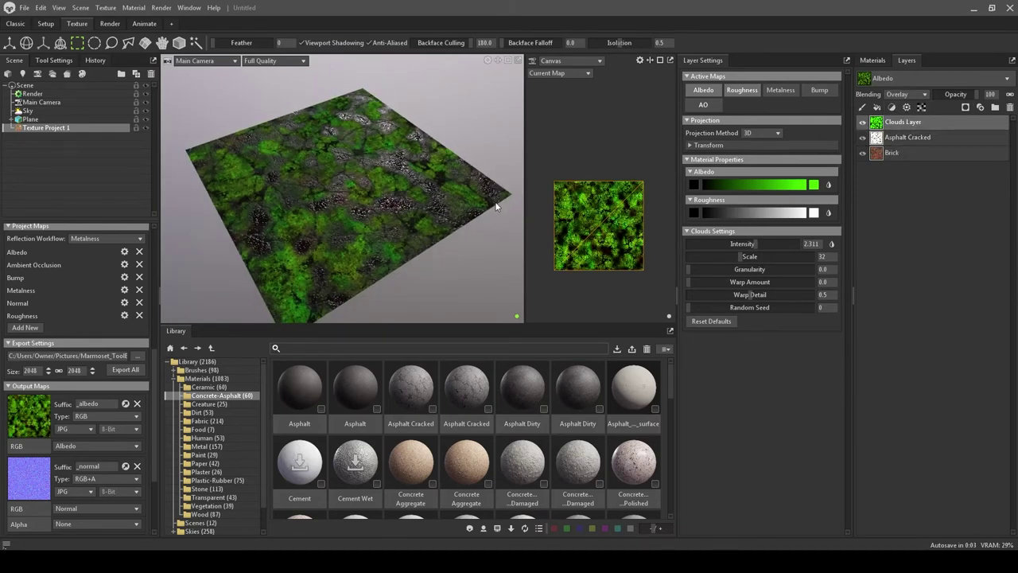
left_click(689, 145)
left_click(690, 146)
Step: In Photoshop, reload the updated green Test_albedo.jpg from disk
mouse_move(445, 528)
left_click(396, 518)
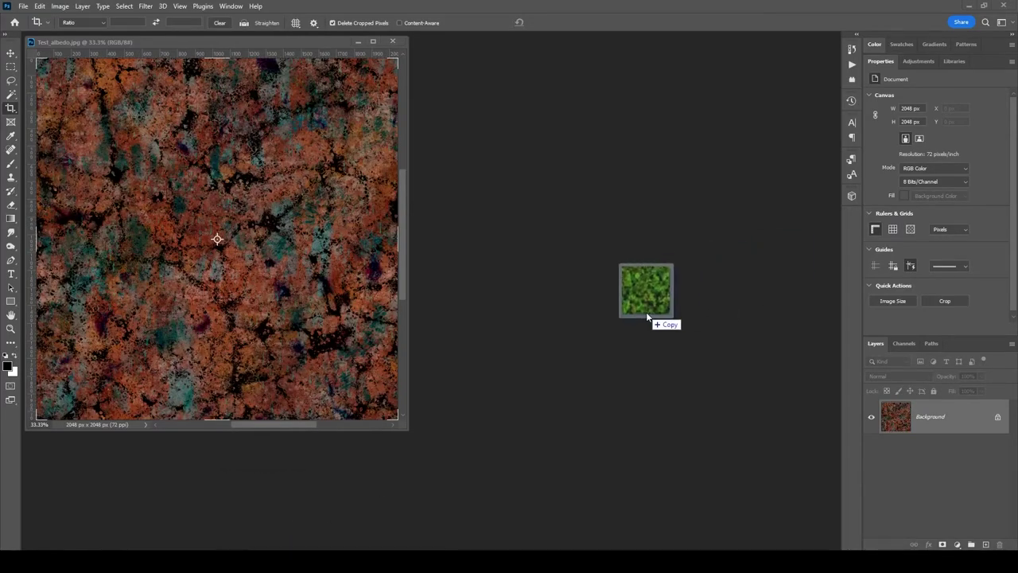
left_click(523, 217)
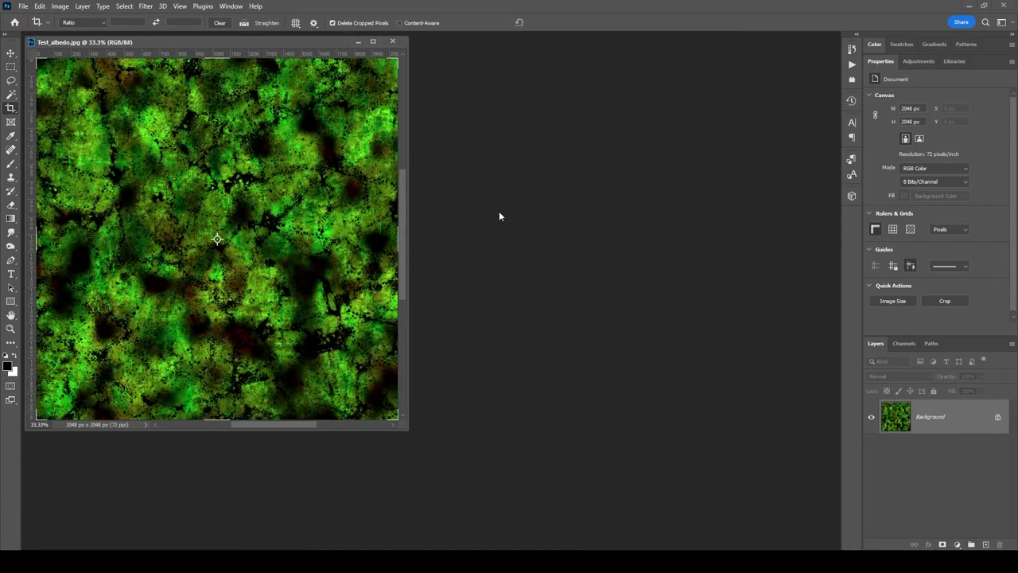
Step: Apply a wrap-around Offset to check seams, then centre the document window
left_click(144, 7)
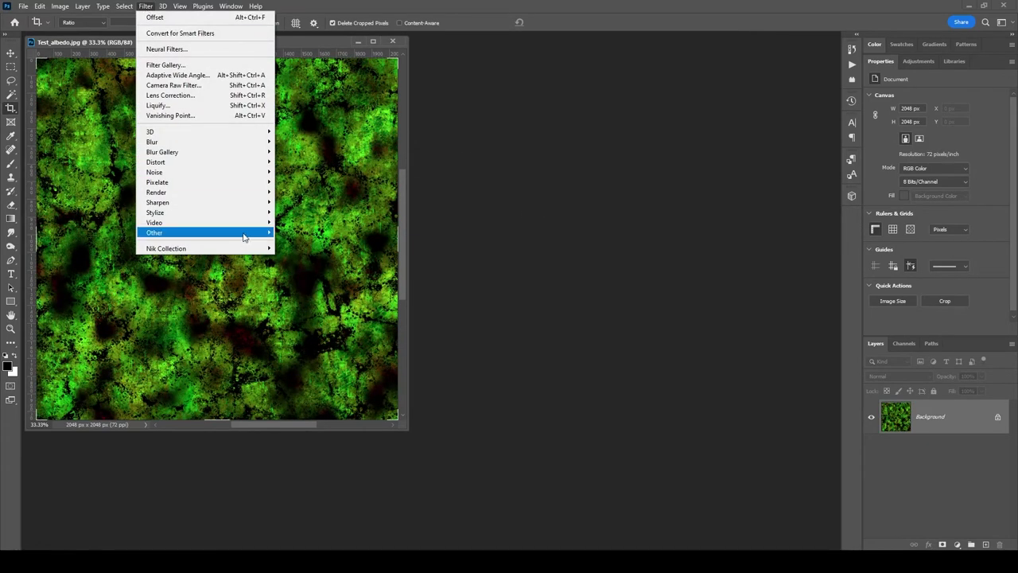
mouse_move(246, 234)
left_click(303, 282)
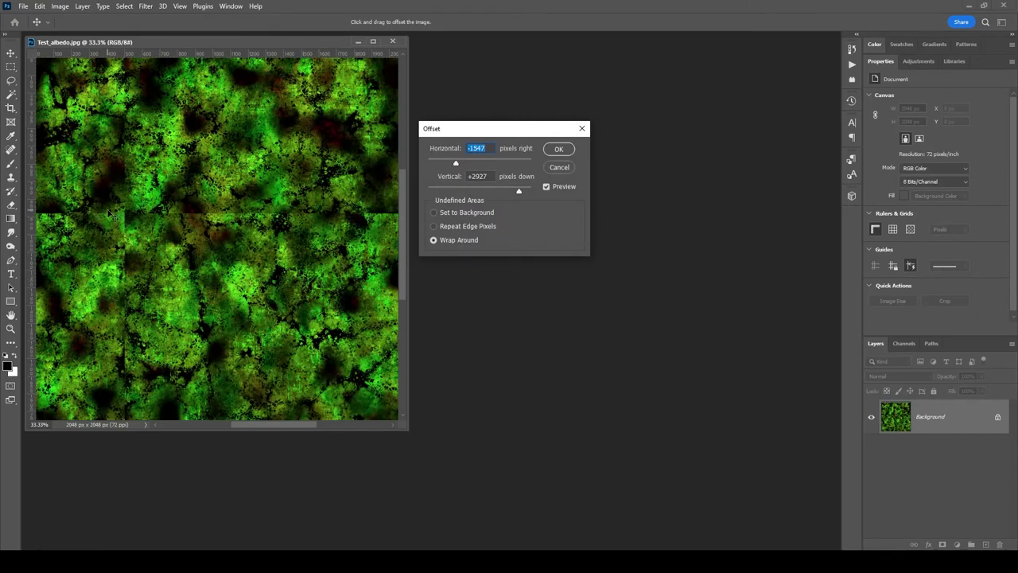
left_click(559, 149)
key("c")
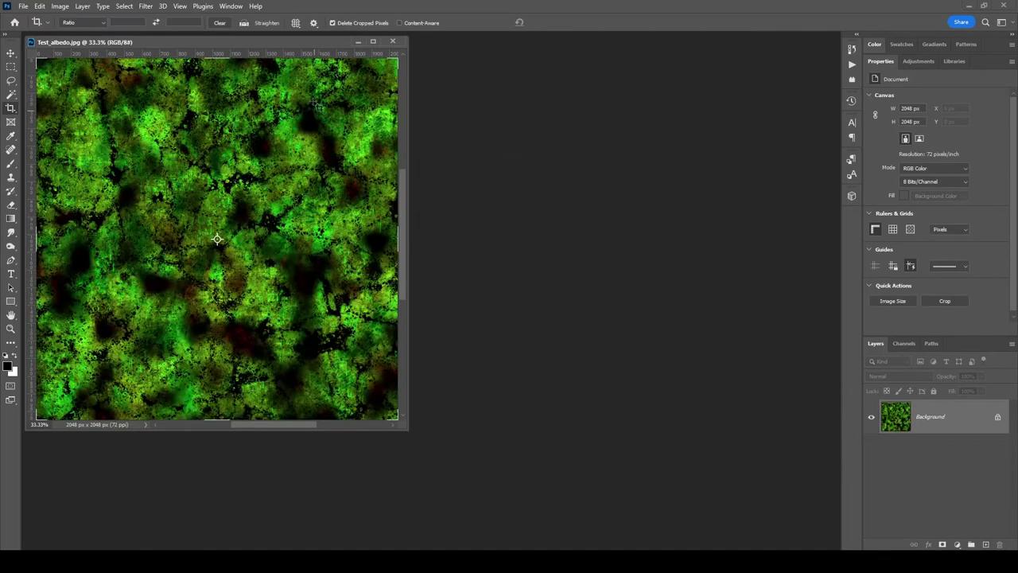
left_click_drag(253, 49, 447, 58)
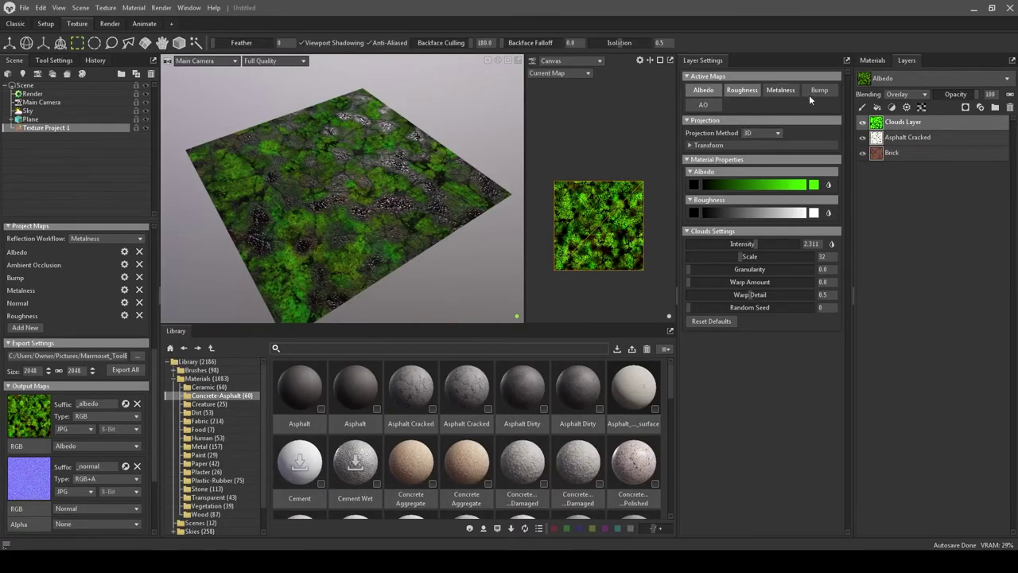
Step: Change the Clouds layer's Projection Method from 3D to UV
double_click(691, 172)
left_click(691, 172)
left_click(691, 172)
left_click(690, 145)
left_click(690, 145)
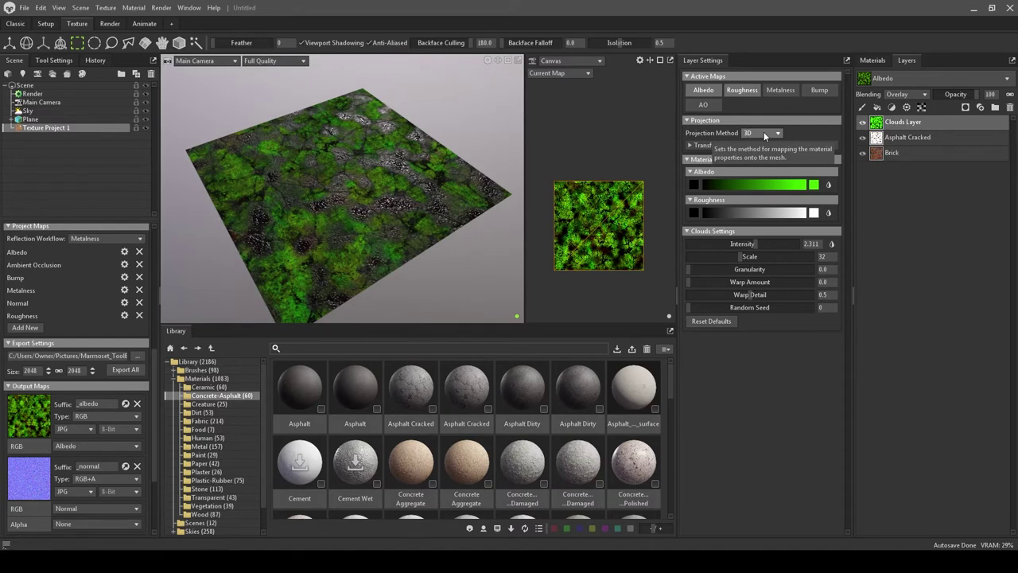
left_click(764, 133)
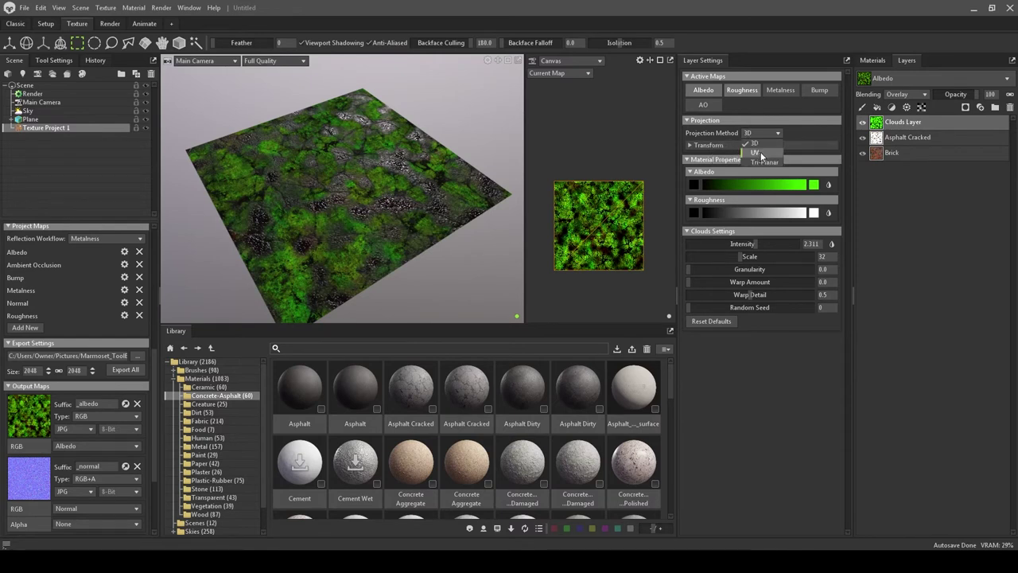
left_click(760, 152)
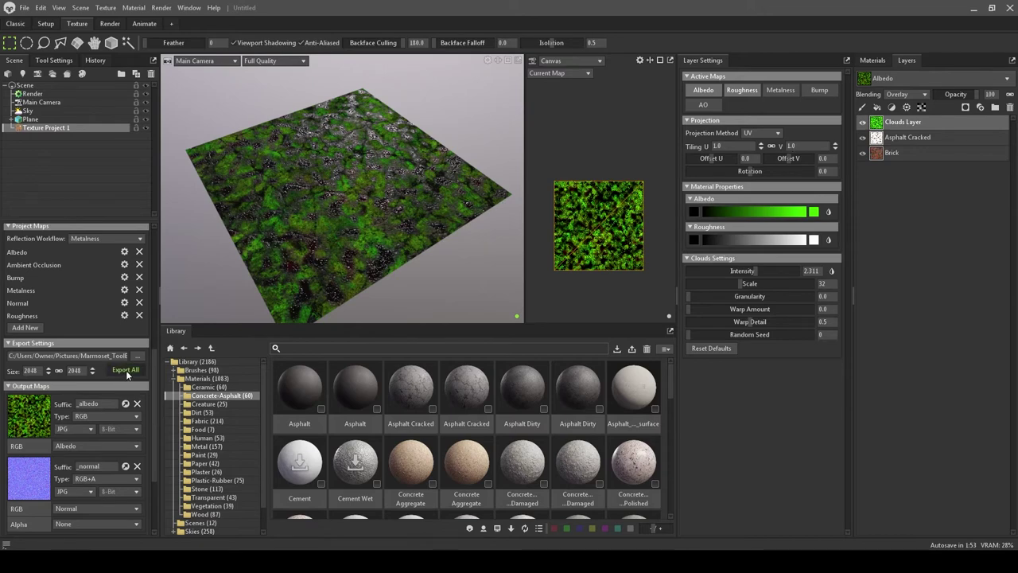
Step: In Photoshop, update Test_albedo.jpg with the changed file from disk
mouse_move(509, 562)
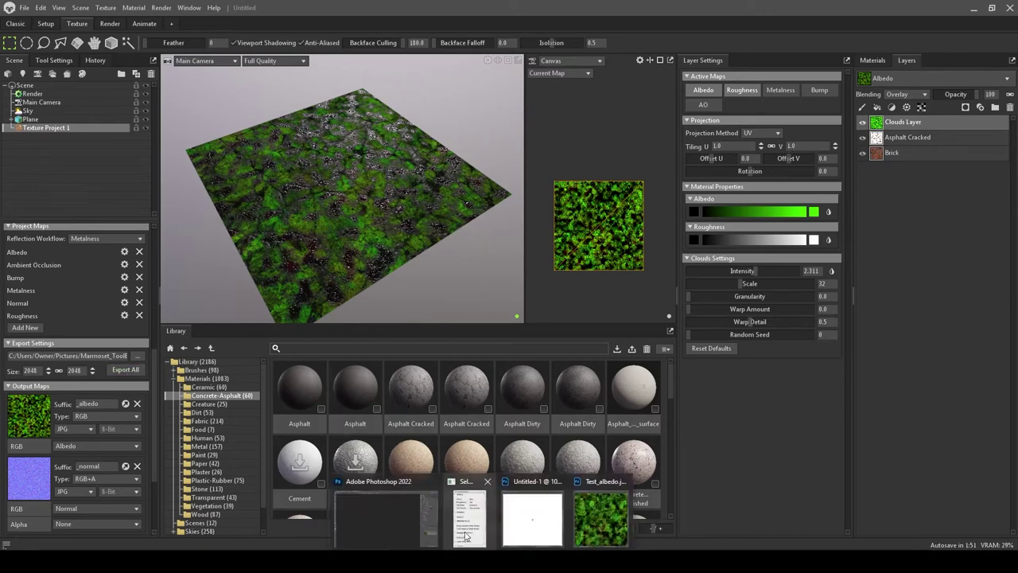
left_click(441, 512)
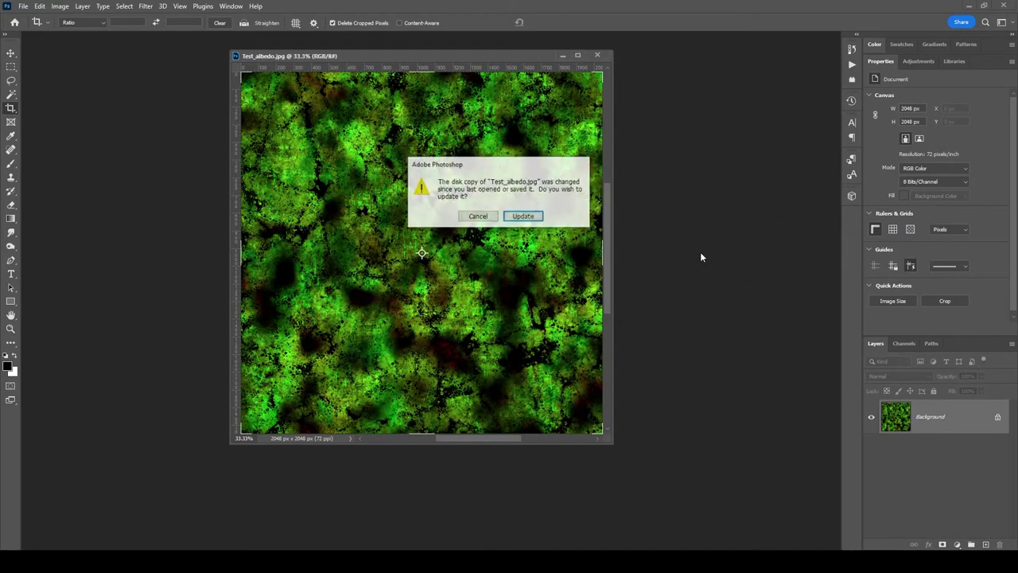
left_click(523, 215)
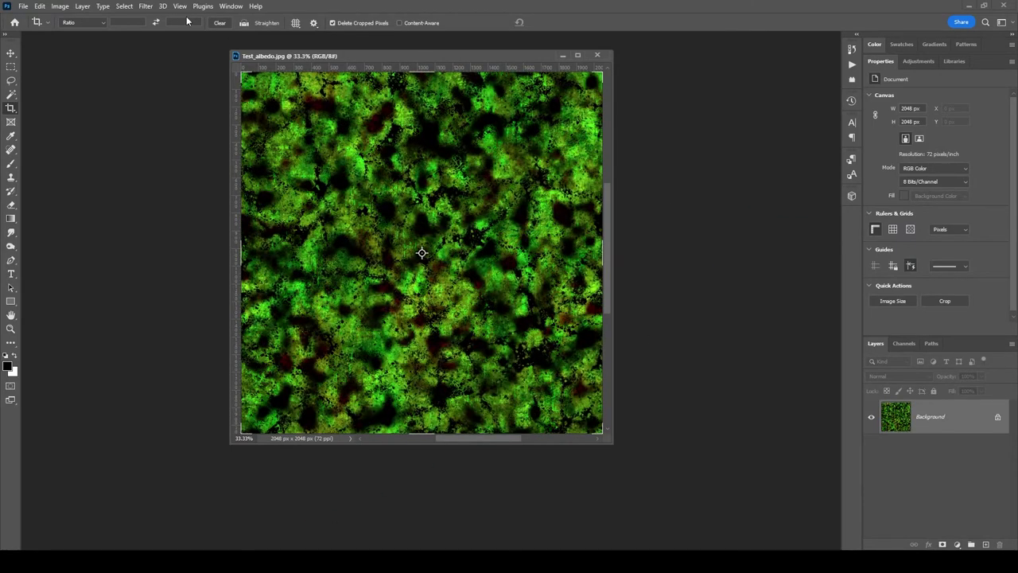
Step: Preview the image with Filter > Other > Offset to check seams, then cancel
left_click(145, 5)
mouse_move(214, 234)
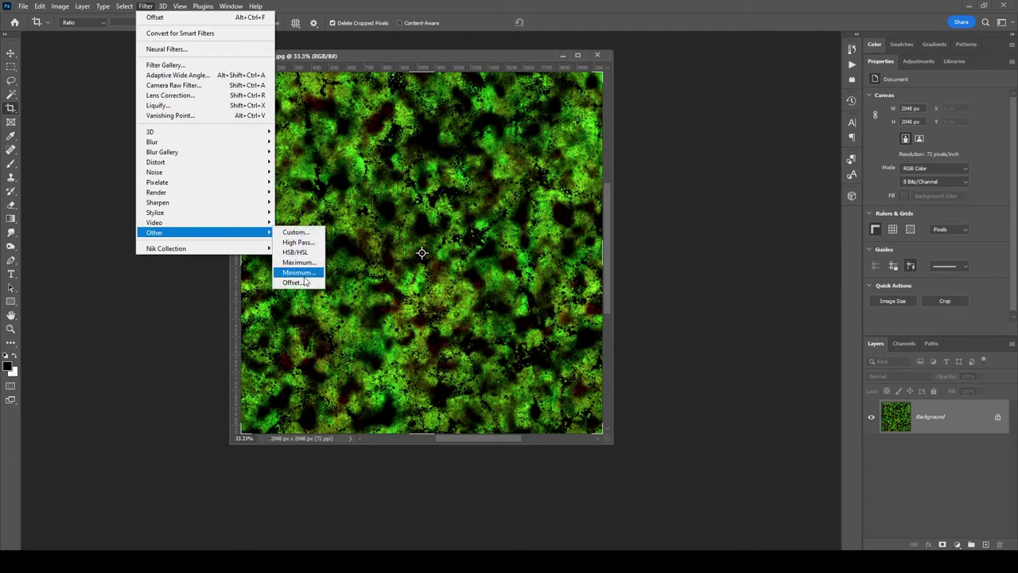
left_click(301, 284)
left_click_drag(470, 129, 677, 158)
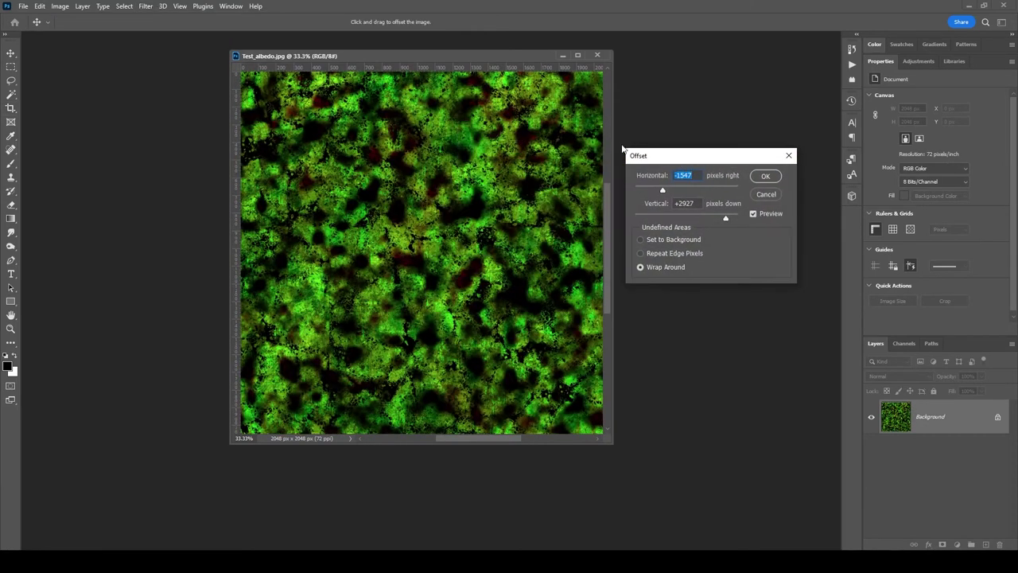
left_click(757, 196)
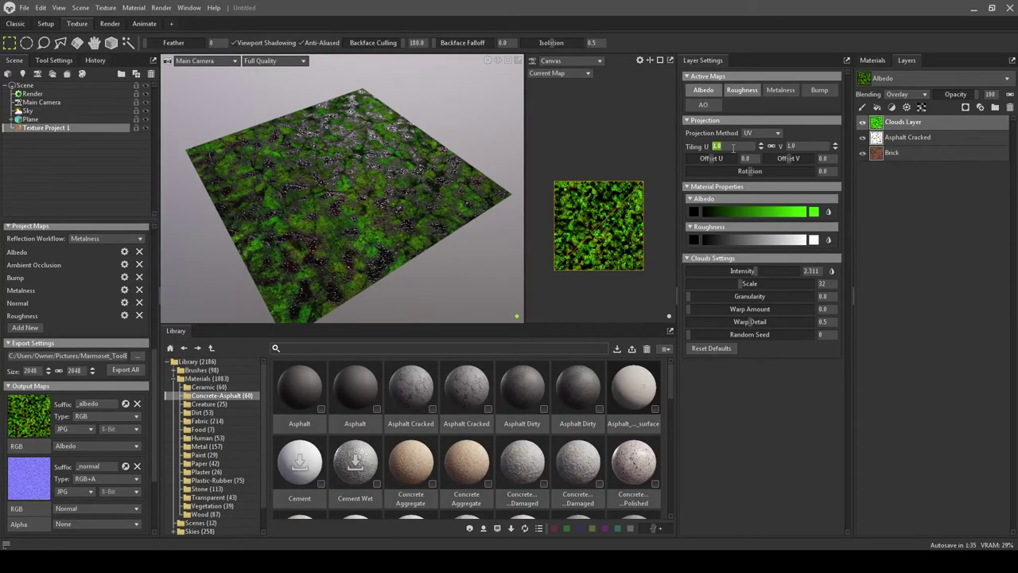
Step: Set the Clouds UV tiling to 0.56 in both directions and re-export all texture maps
type("0.56")
key("Return")
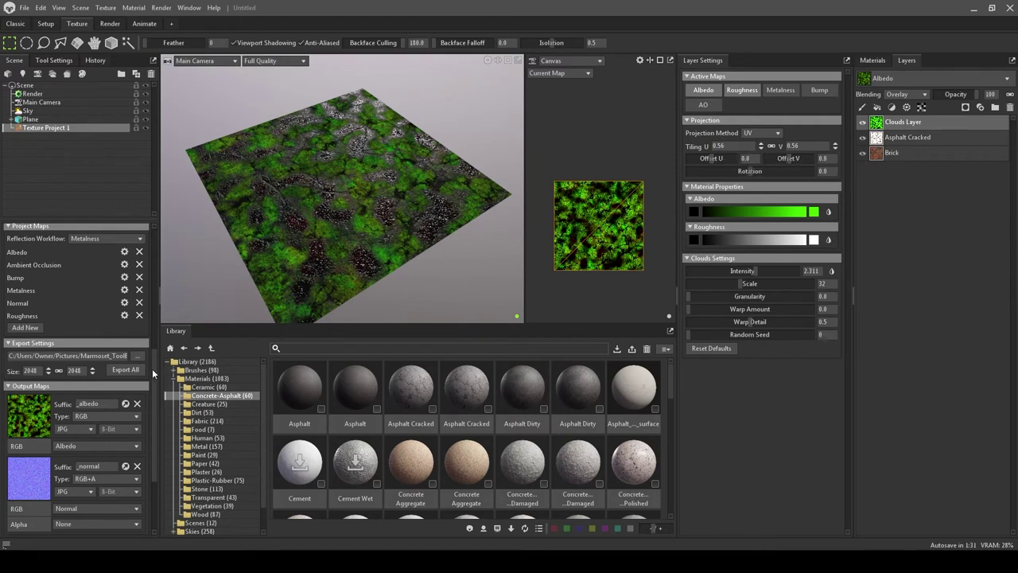
left_click(131, 370)
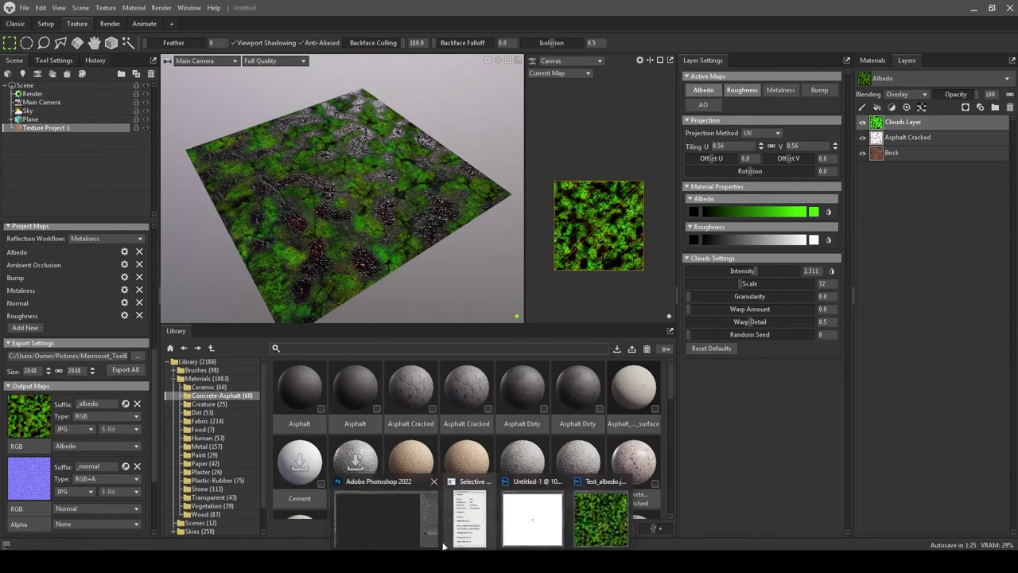
left_click(330, 548)
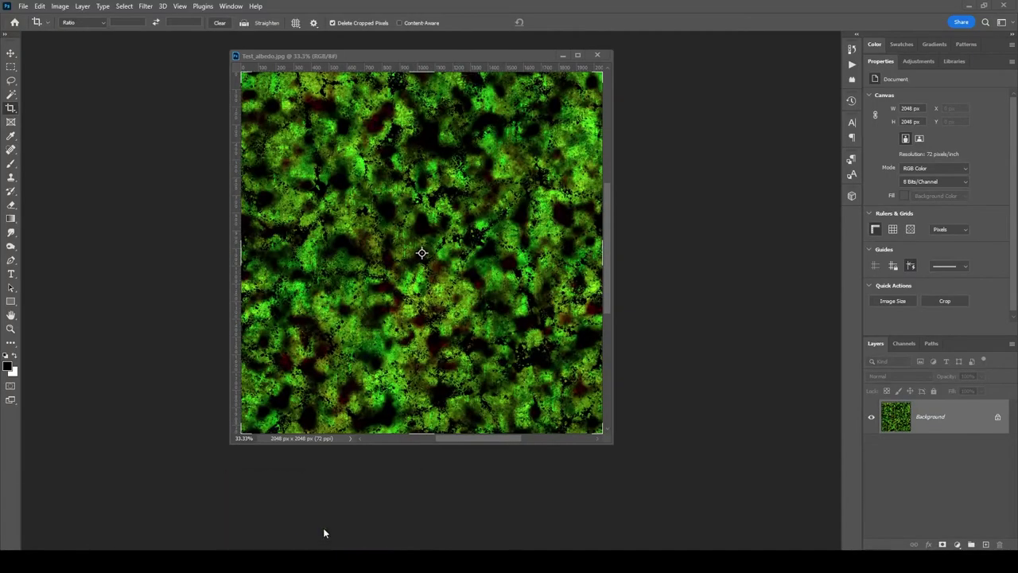
Step: Place the new Test_albedo export as a layer, preview its Offset, then close the document
left_click_drag(422, 253, 532, 233)
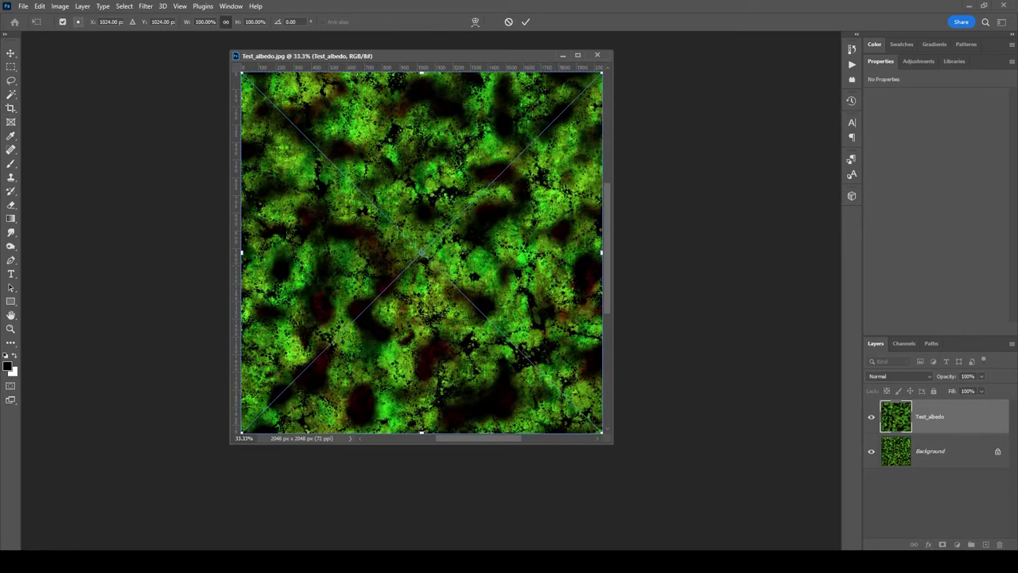
key("Return")
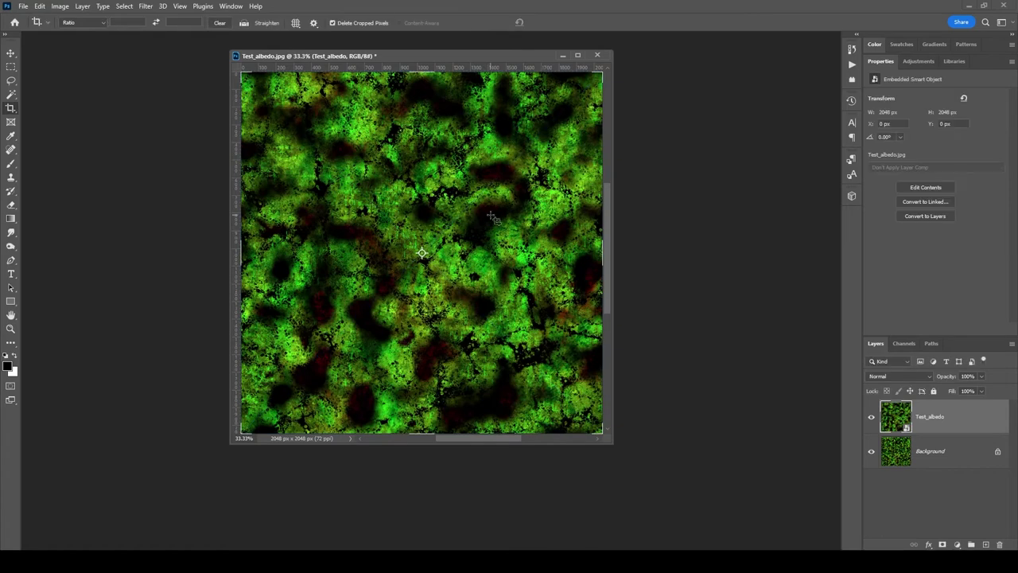
left_click(146, 6)
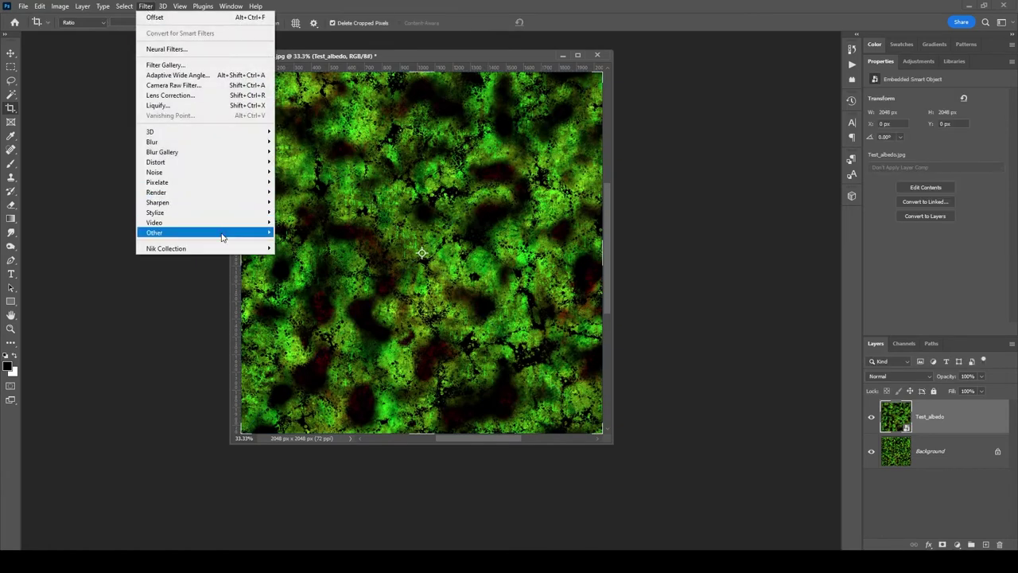
mouse_move(223, 234)
left_click(291, 284)
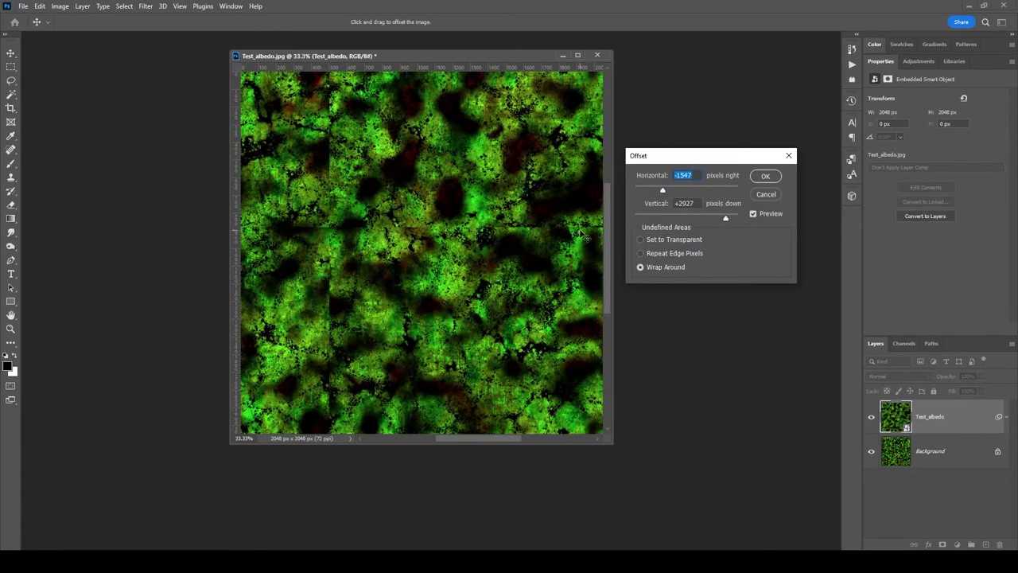
left_click(766, 195)
left_click(601, 54)
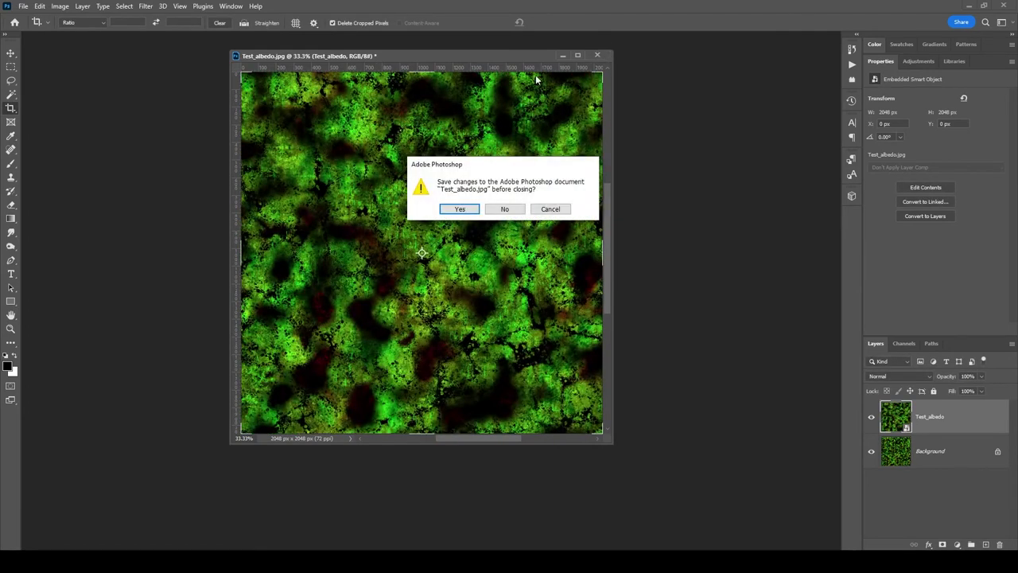
Step: Cancel the save prompt, reset Clouds tiling to 1, and lower Clouds Scale from 32 to 6
left_click(552, 209)
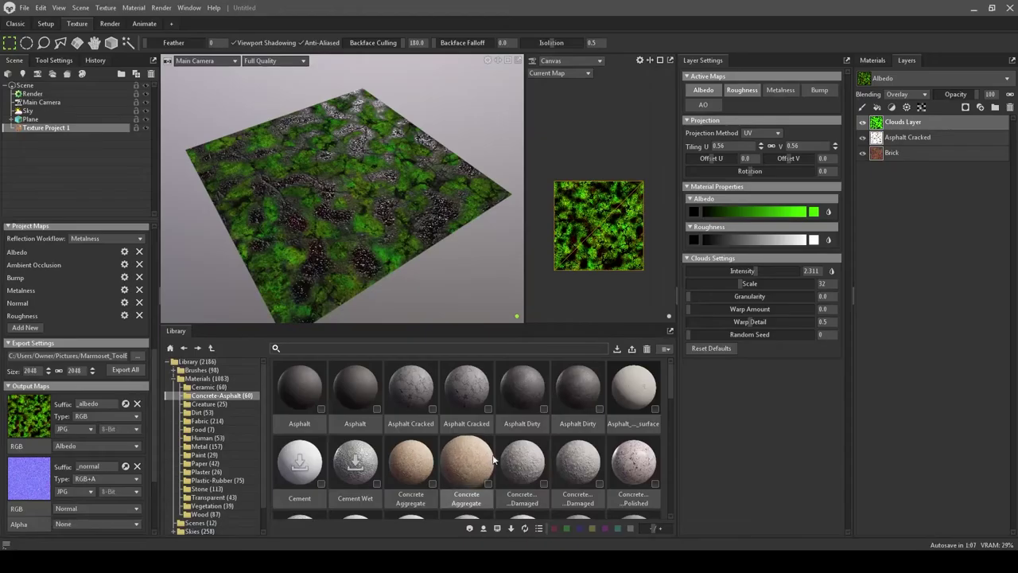
double_click(732, 147)
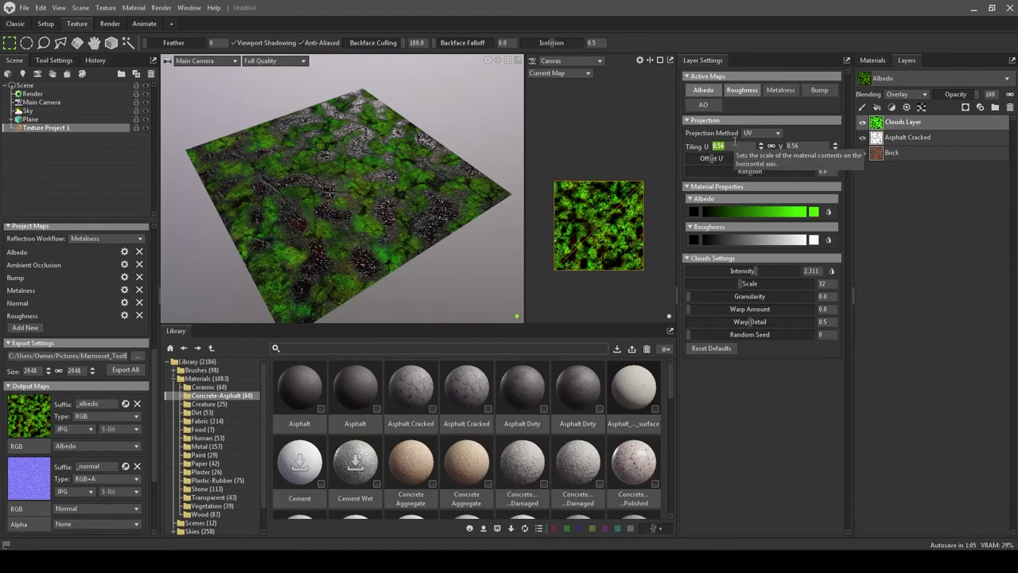
type("1")
key("Return")
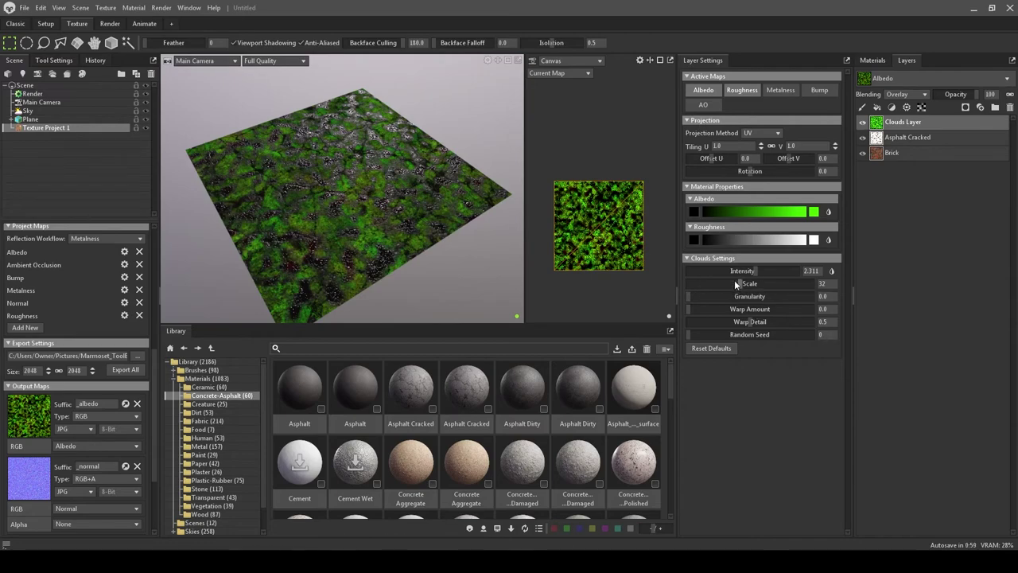
left_click_drag(740, 285, 728, 282)
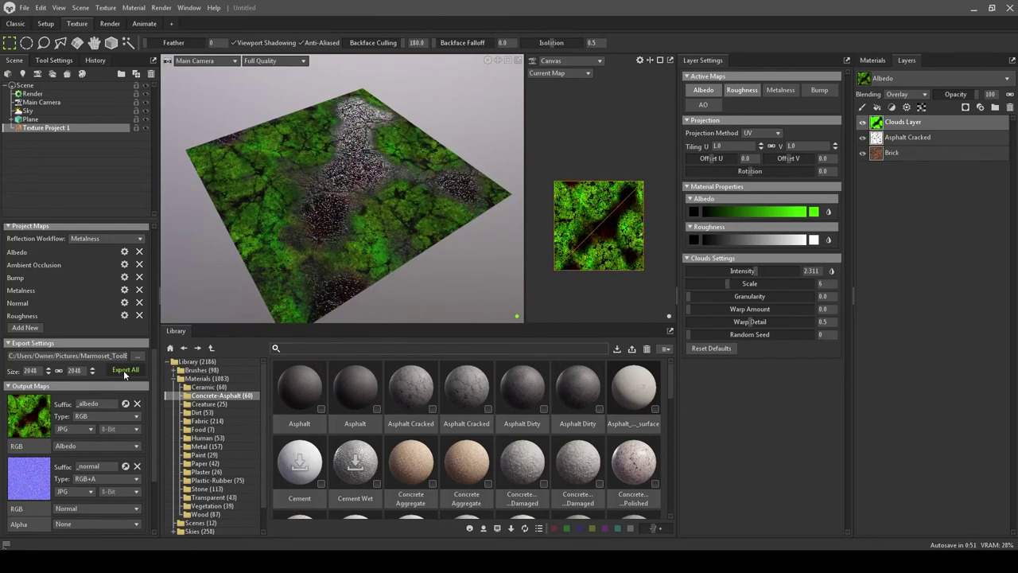
Step: Reload the latest Test_albedo.jpg, inspect its seams with an Offset preview, then return to Toolbag
left_click(412, 514)
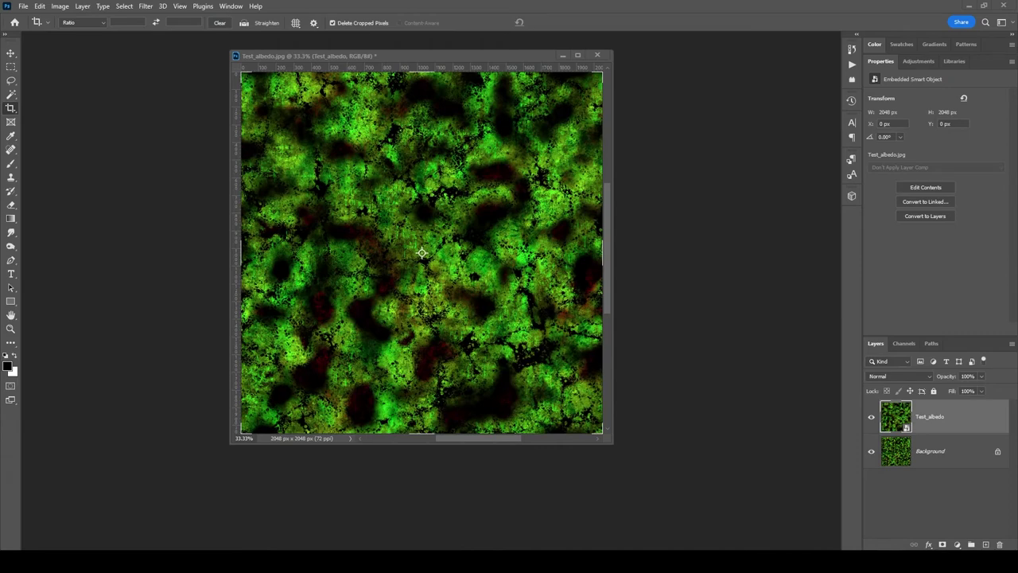
left_click(525, 218)
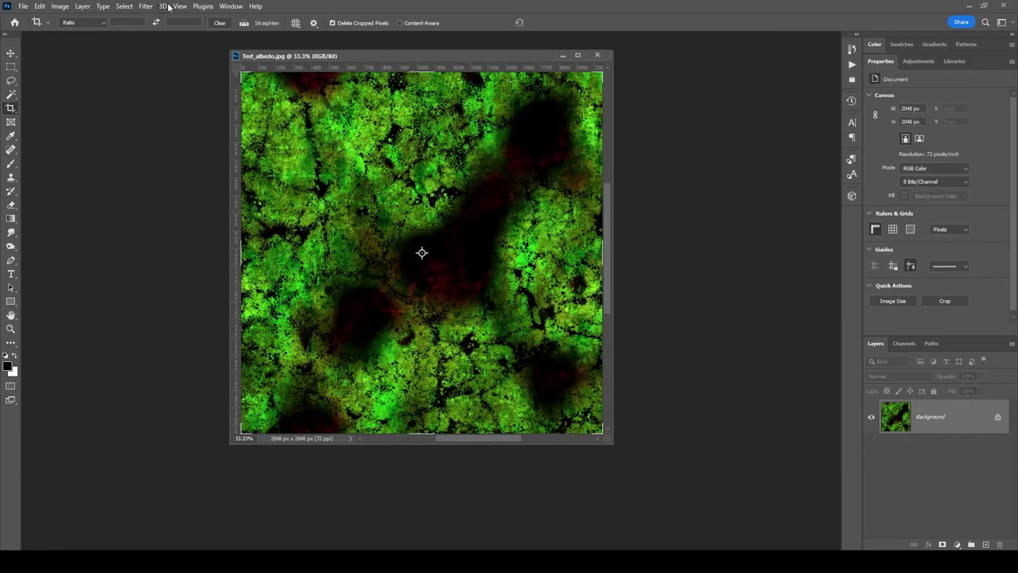
left_click(147, 6)
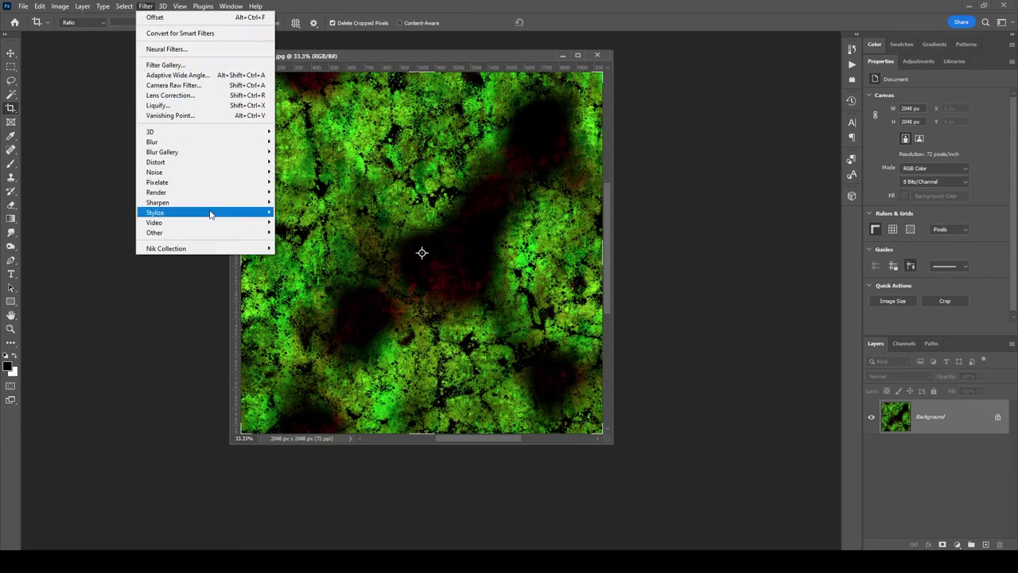
mouse_move(256, 233)
left_click(292, 282)
left_click_drag(284, 282, 447, 252)
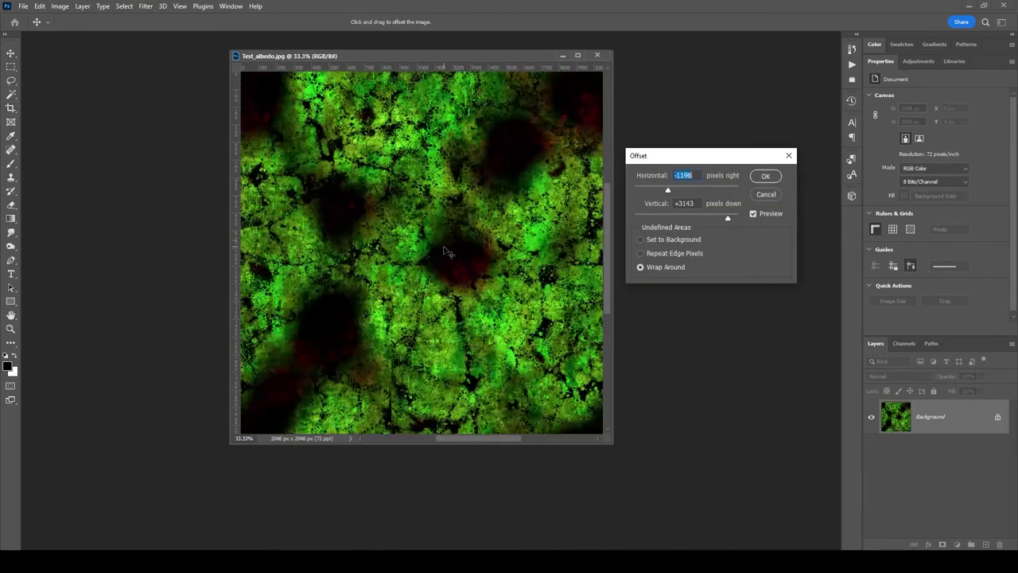
left_click(766, 195)
key("c")
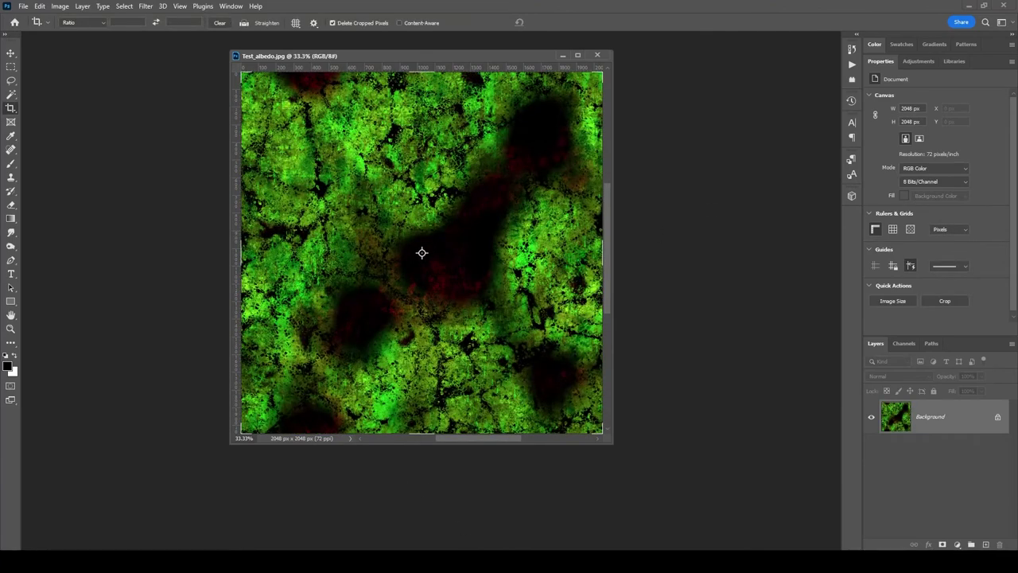
key("alt+Tab")
key("Tab")
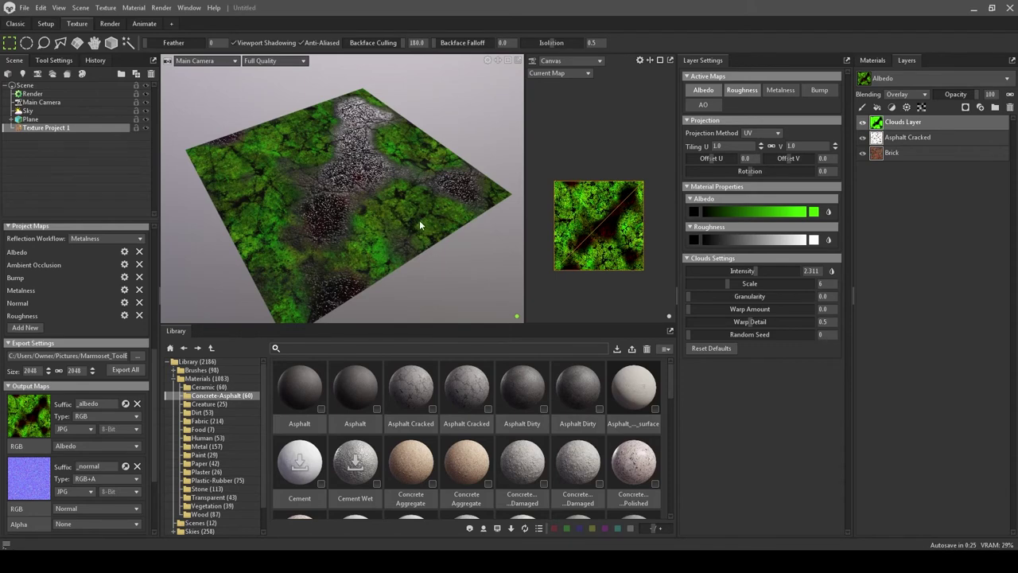
Step: Add a paint layer above the clouds and set the brush size to 81
mouse_move(419, 220)
left_mouse_down()
mouse_move(463, 260)
mouse_move(436, 279)
left_mouse_up()
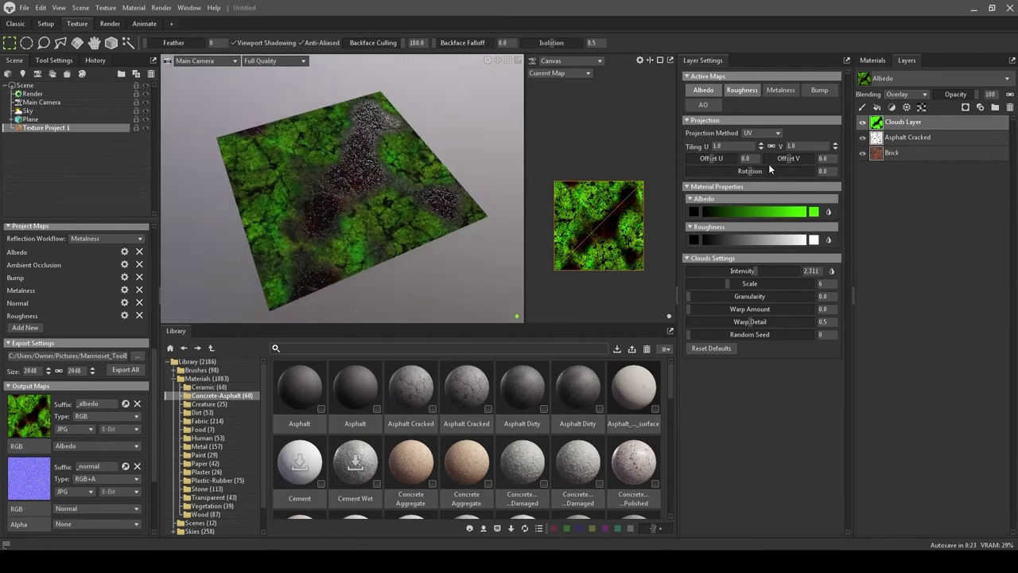
left_click(864, 108)
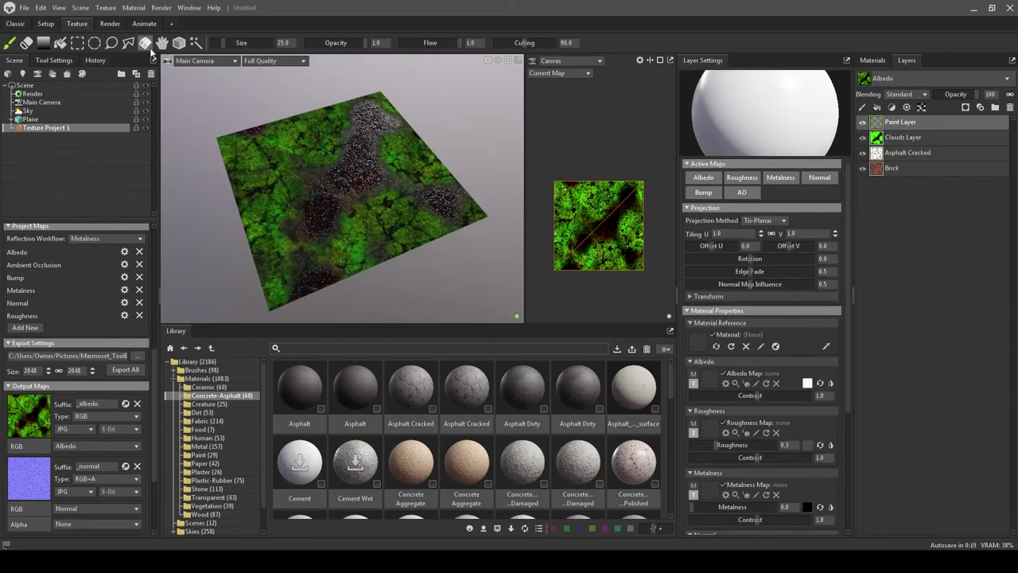
left_click(62, 61)
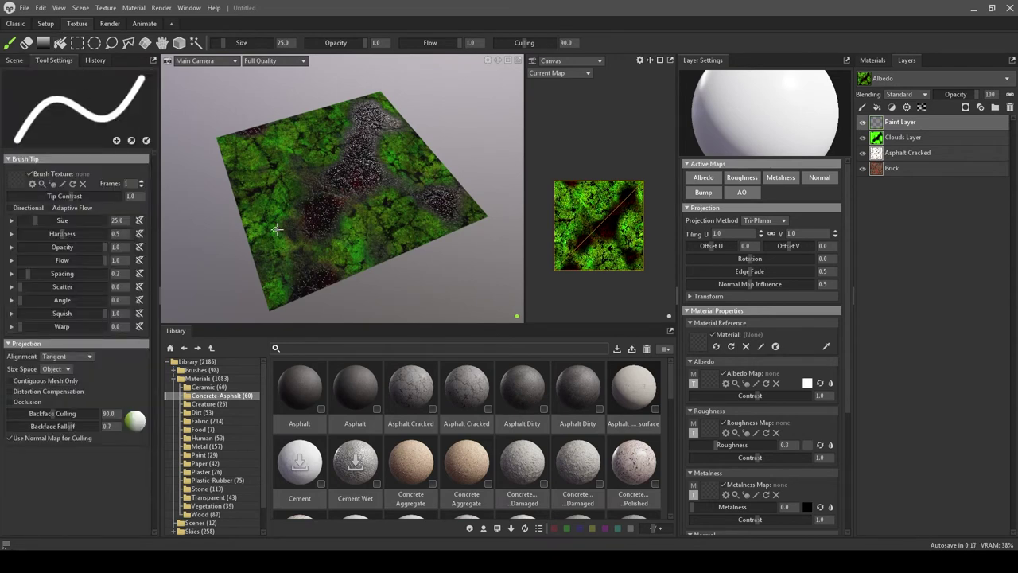
key("bracketright")
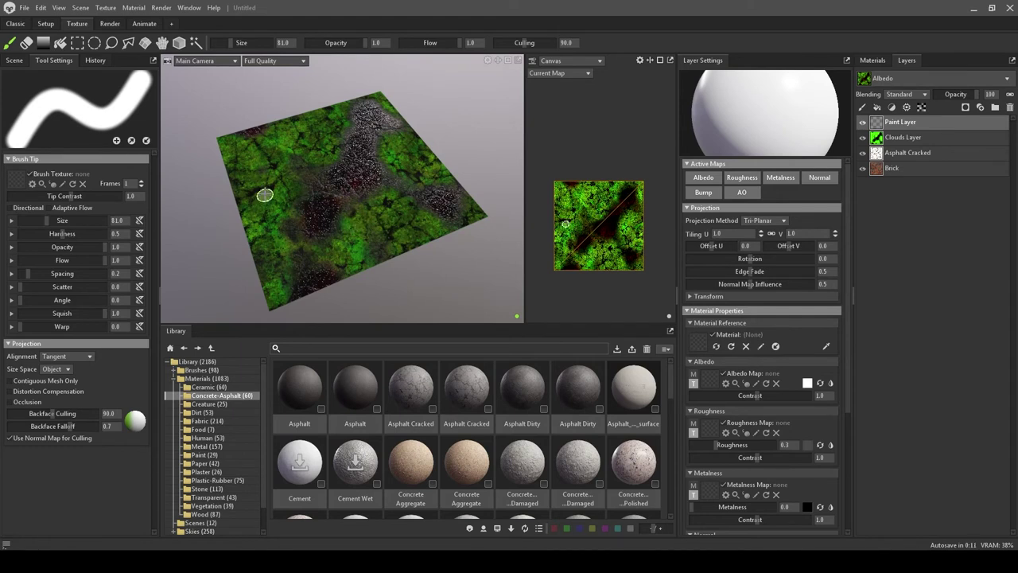
Step: Paint a test stroke on the plane, undo it, and orbit around the plane
mouse_move(286, 169)
left_mouse_down()
mouse_move(257, 175)
mouse_move(241, 199)
left_mouse_up()
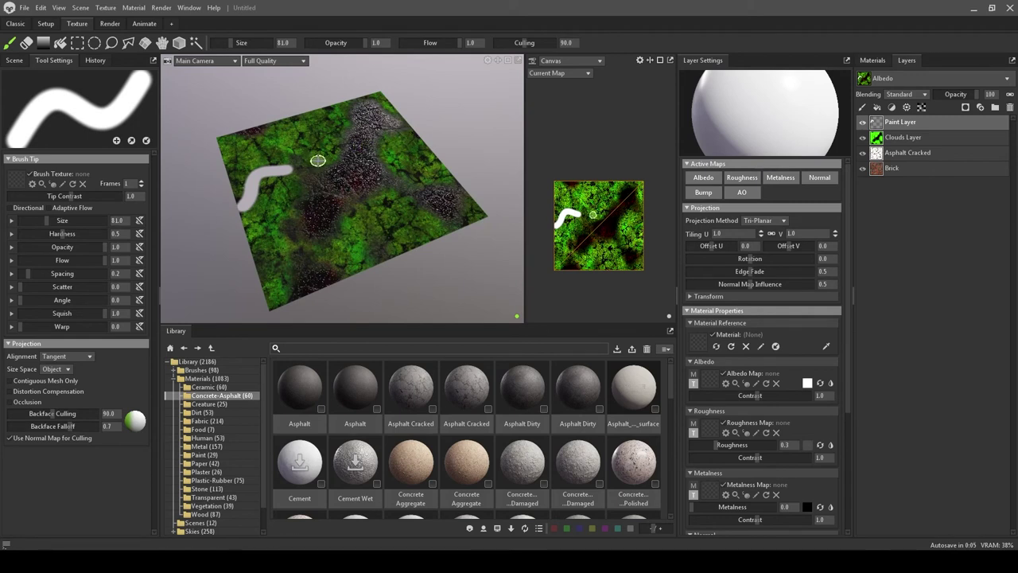
key("ctrl+z")
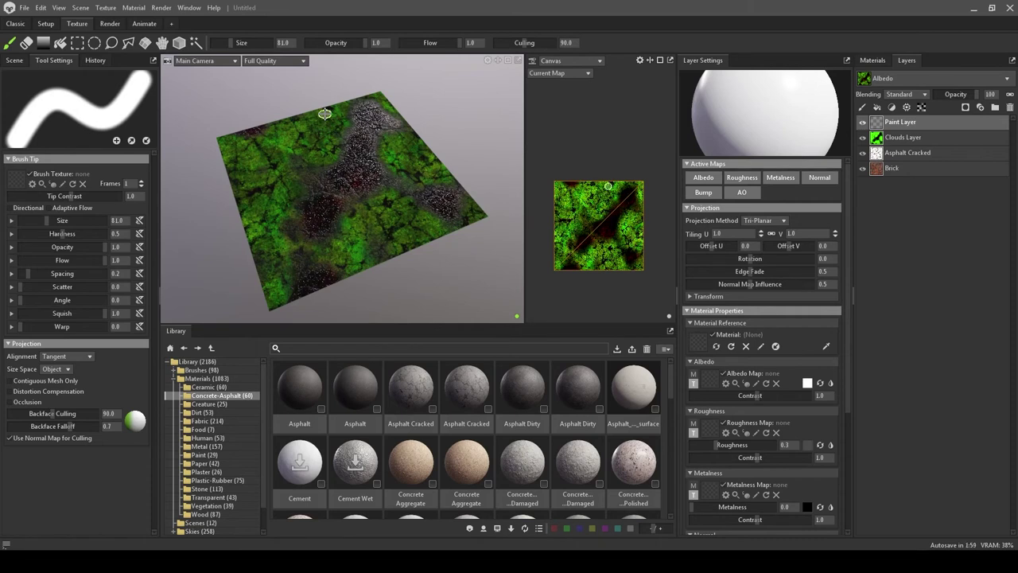
scroll(325, 114, "down", 2)
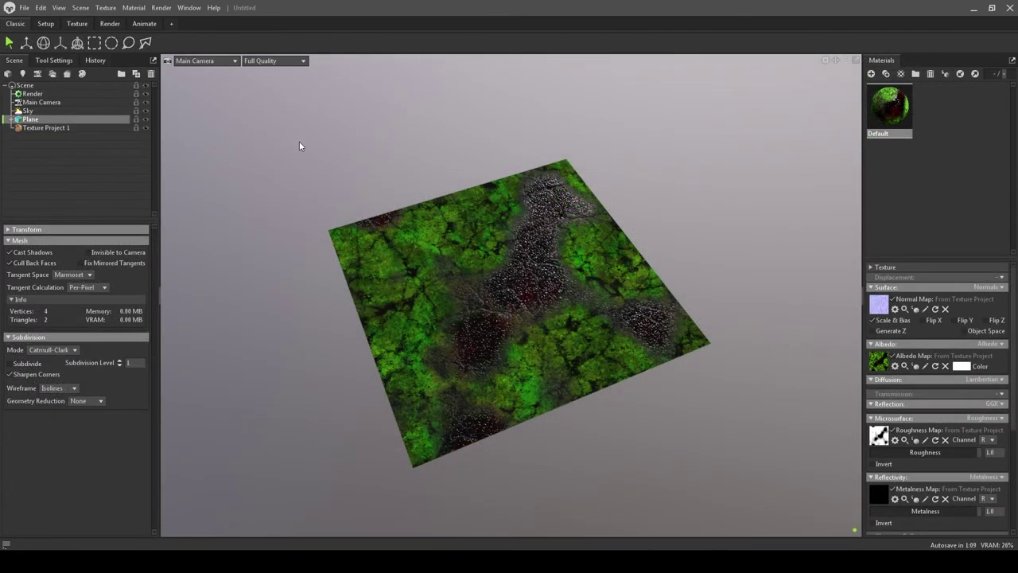
left_click_drag(477, 234, 650, 186)
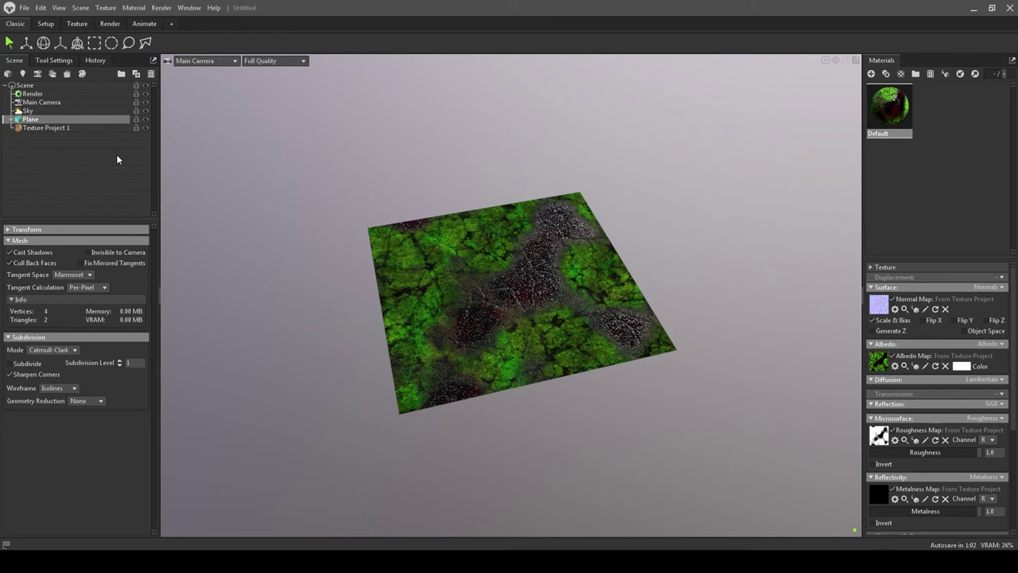
Step: Duplicate the plane as Plane 1 and enable sharpened subdivision corners
right_click(475, 277)
left_click(499, 294)
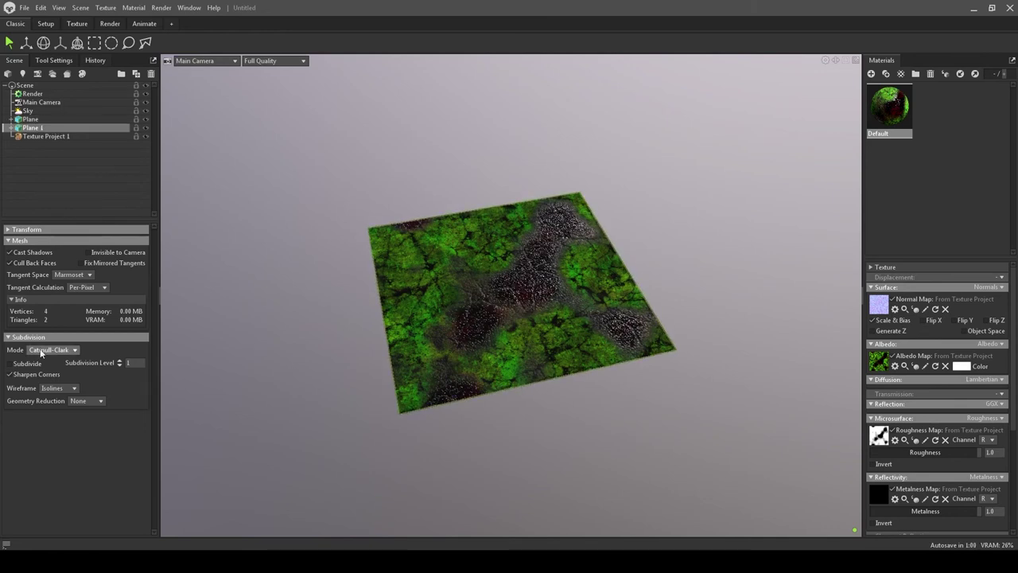
left_click(10, 375)
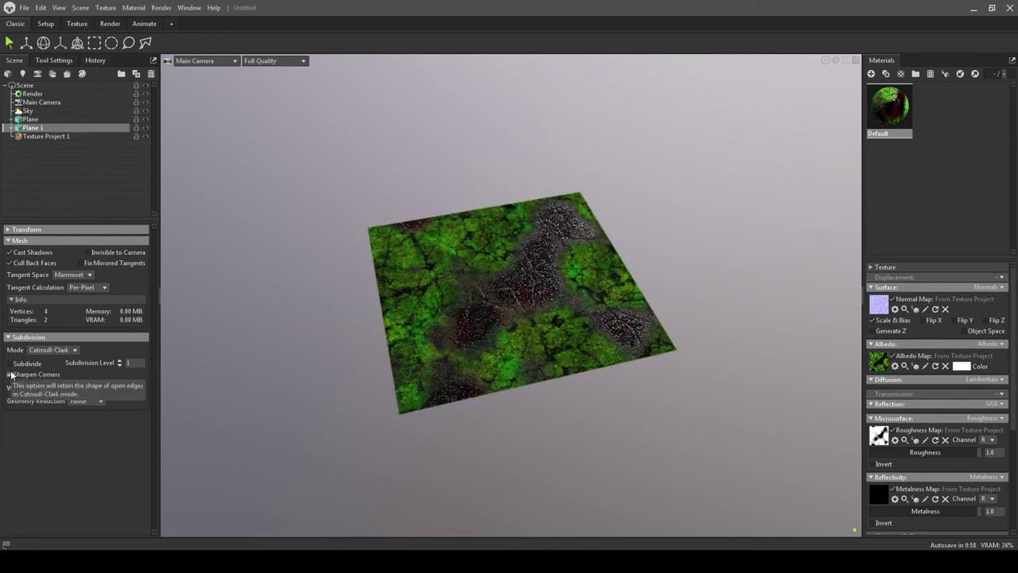
left_click(23, 230)
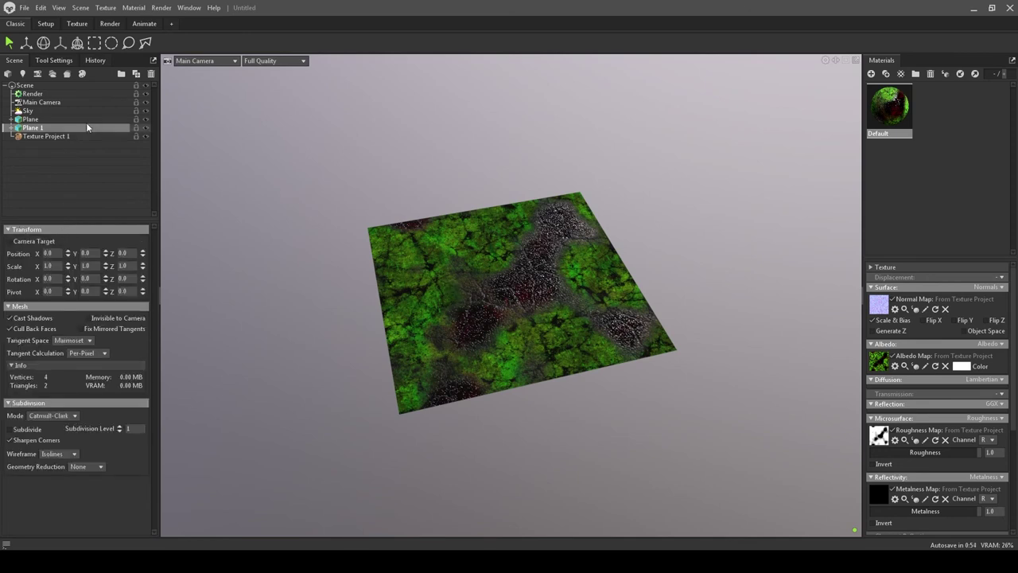
Step: Move the original plane to Position X 1000 with the Move tool
left_click(472, 268)
left_click(60, 42)
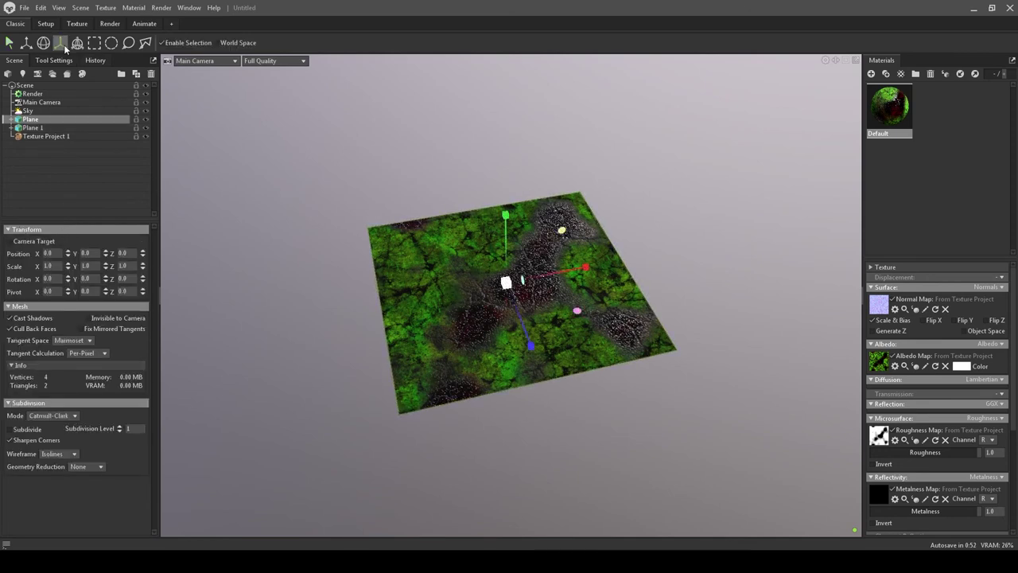
left_click(26, 42)
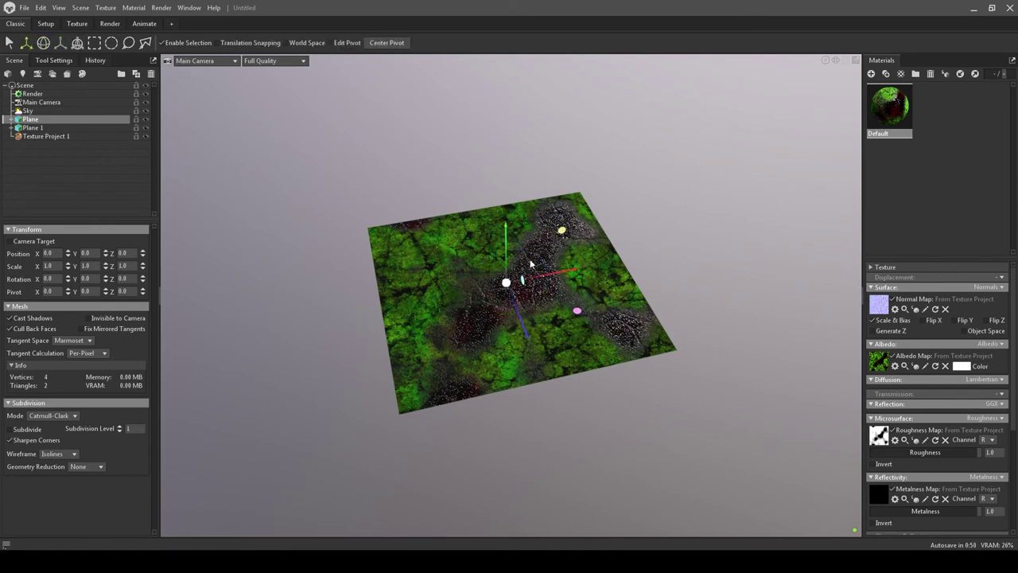
left_click_drag(571, 272, 782, 229)
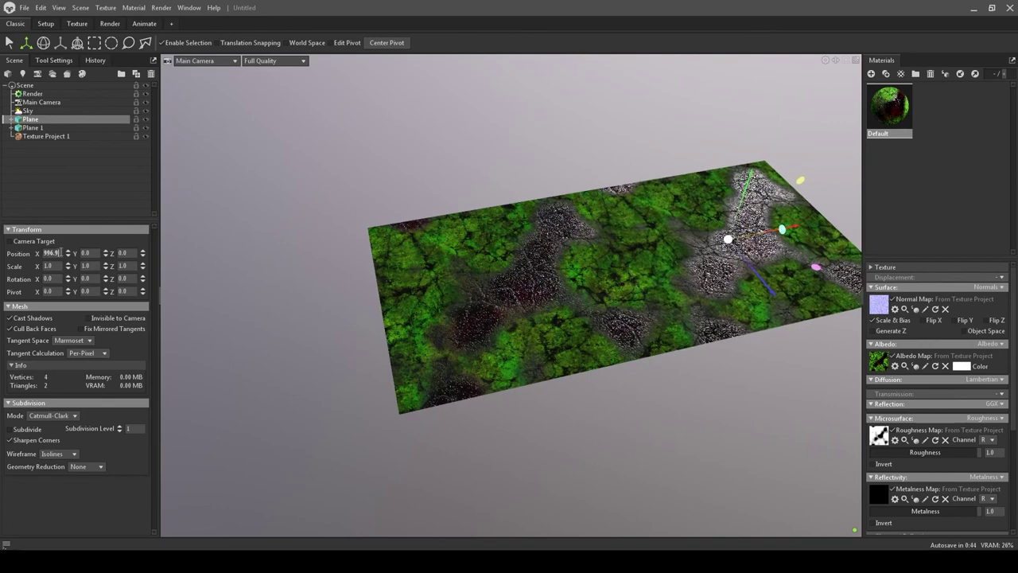
type("1000")
key("Return")
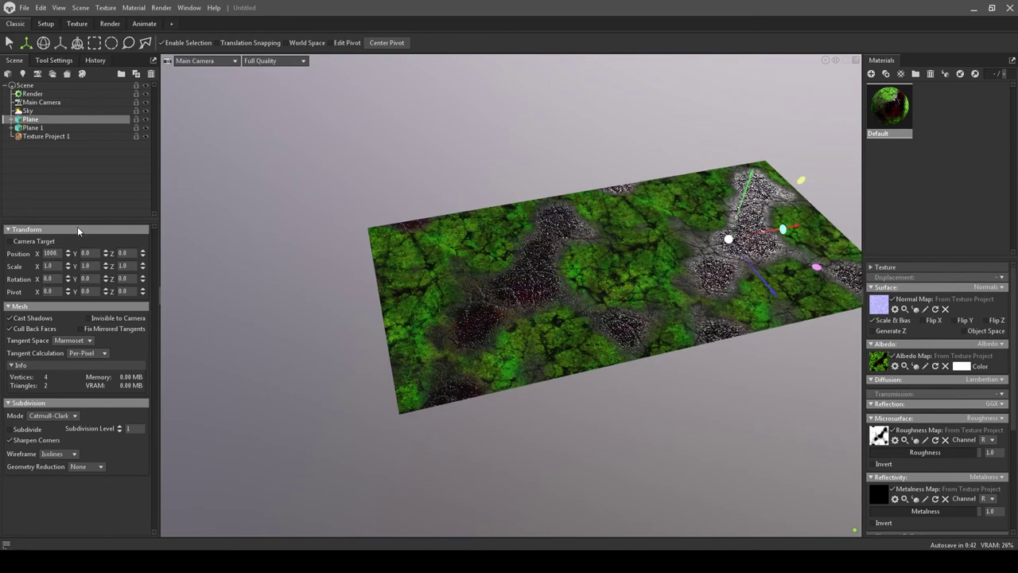
Step: Duplicate the centre Plane 1 as Plane 2 and set its Position Z to -1000
right_click(769, 256)
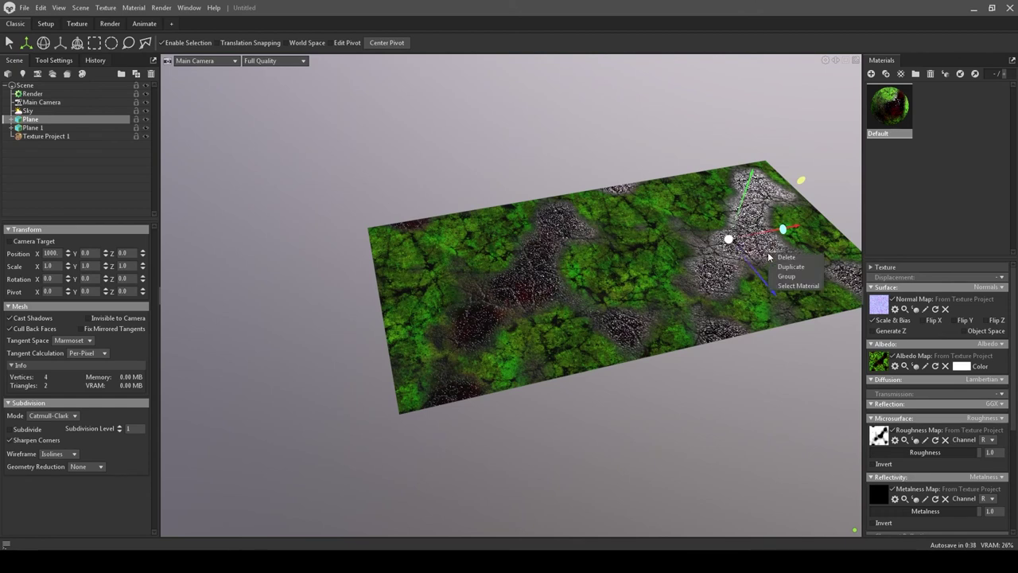
left_click(784, 270)
right_click(560, 266)
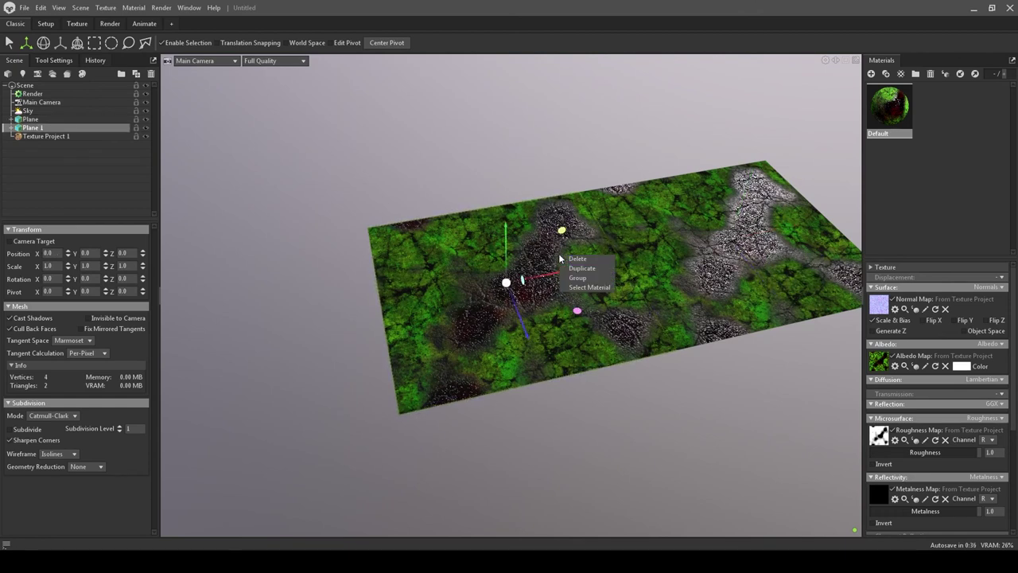
left_click(575, 280)
left_click_drag(528, 342, 474, 208)
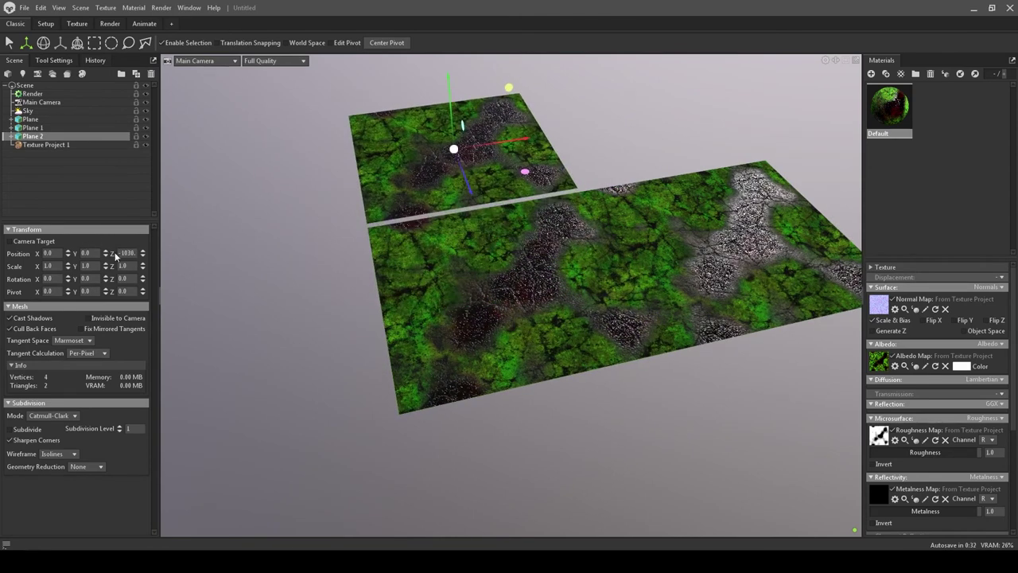
type("-1")
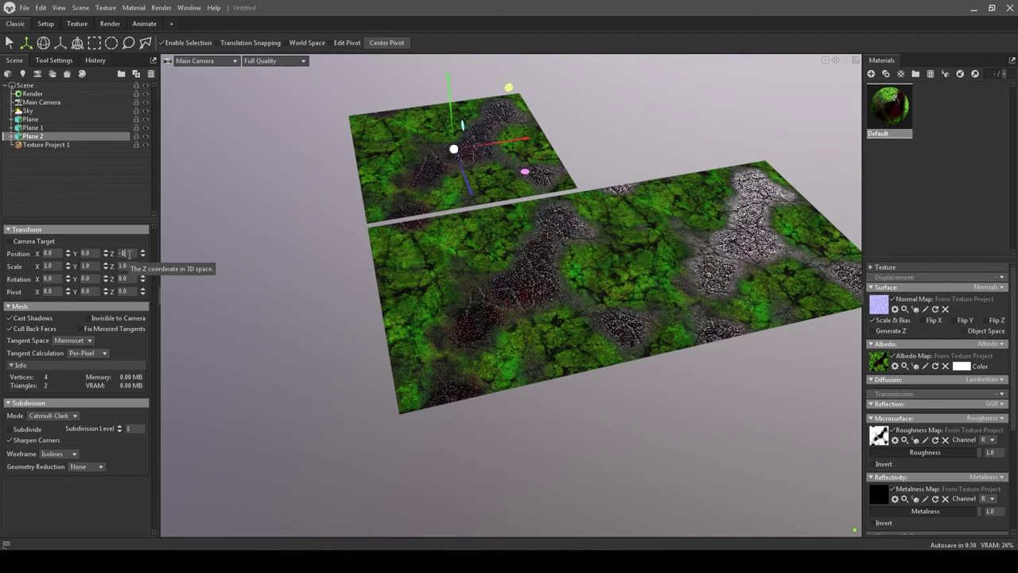
type("000")
key("Return")
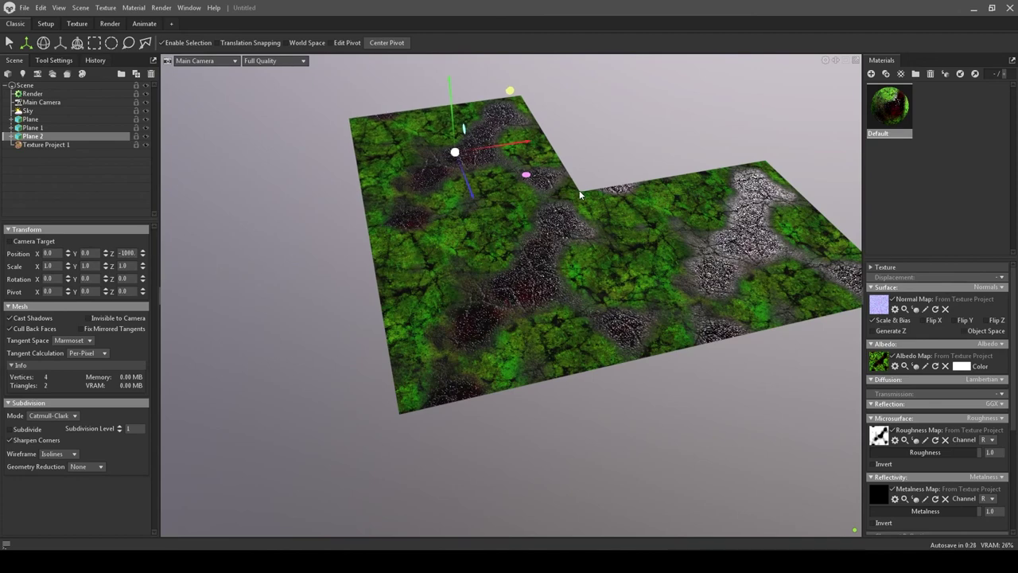
Step: Select Texture Project 1 in the texture painting workspace and make Paint Layer active
left_click(50, 144)
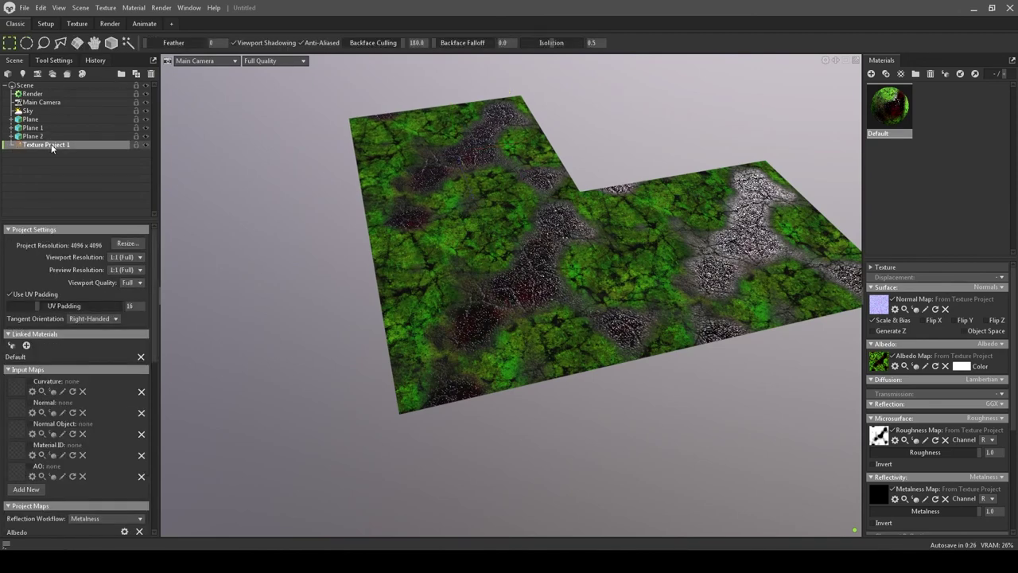
left_click(76, 23)
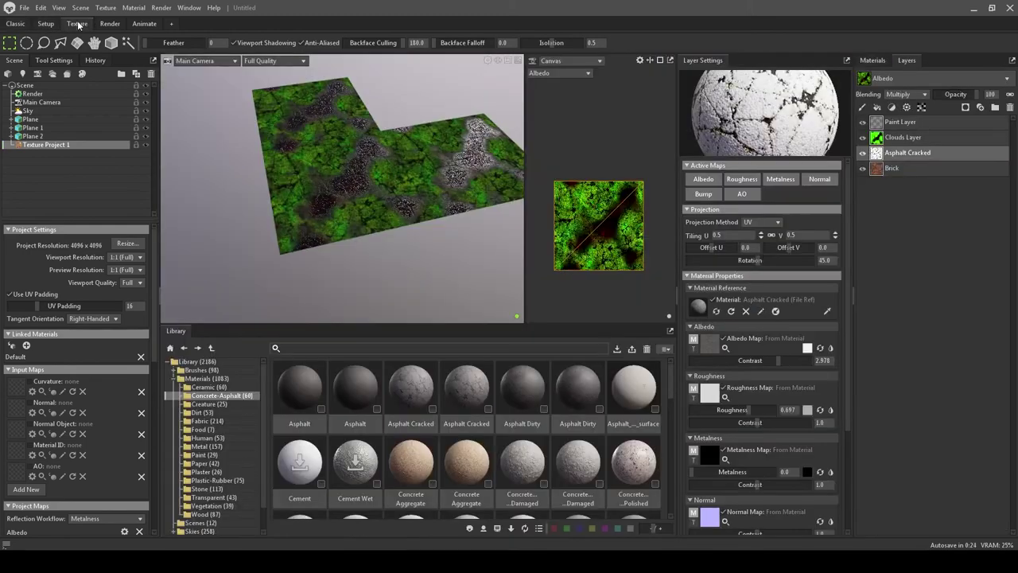
mouse_move(358, 171)
middle_mouse_down()
mouse_move(348, 156)
mouse_move(329, 189)
mouse_move(355, 208)
mouse_move(365, 188)
middle_mouse_up()
left_click(901, 122)
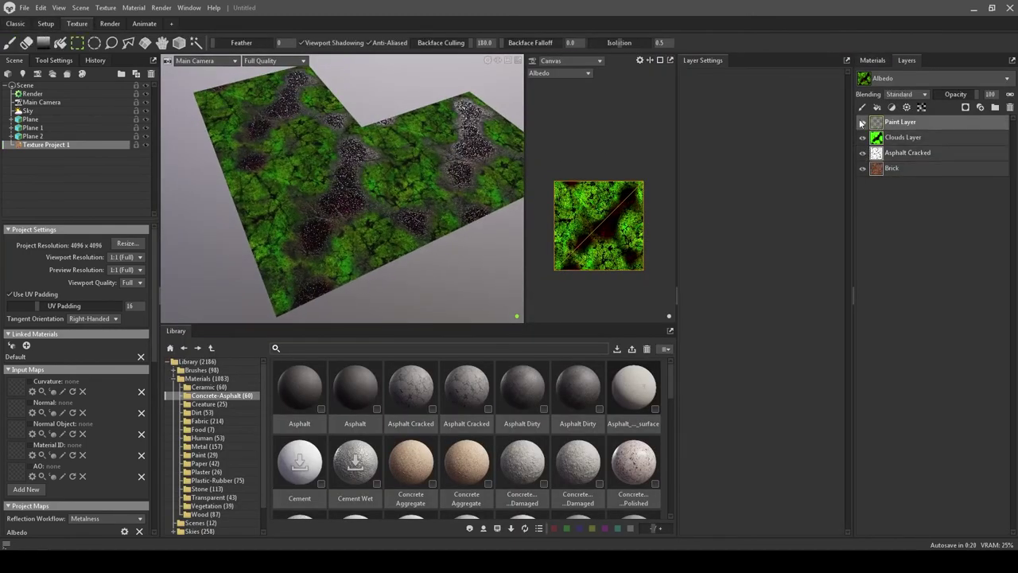
Step: Paint white looping strokes with the Paint brush across all three tiled planes
left_click(11, 43)
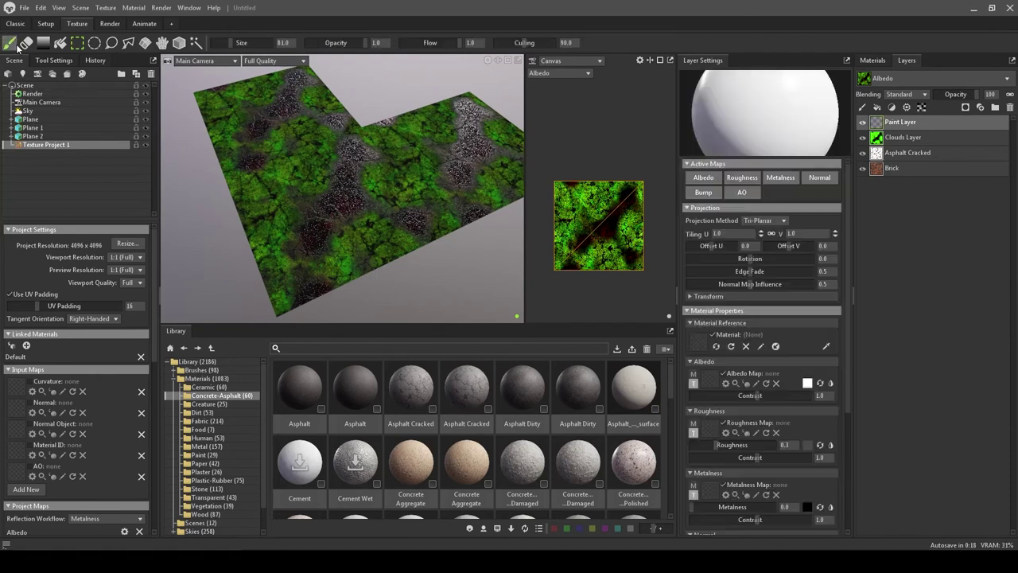
mouse_move(323, 196)
left_mouse_down()
mouse_move(467, 144)
mouse_move(311, 188)
mouse_move(346, 188)
mouse_move(459, 148)
mouse_move(435, 178)
mouse_move(347, 197)
mouse_move(308, 236)
mouse_move(374, 233)
mouse_move(472, 189)
mouse_move(424, 148)
mouse_move(358, 196)
mouse_move(295, 180)
mouse_move(328, 156)
mouse_move(358, 174)
mouse_move(296, 198)
mouse_move(323, 273)
mouse_move(386, 217)
mouse_move(303, 153)
mouse_move(318, 122)
mouse_move(317, 170)
mouse_move(304, 188)
mouse_move(343, 183)
mouse_move(366, 177)
left_mouse_up()
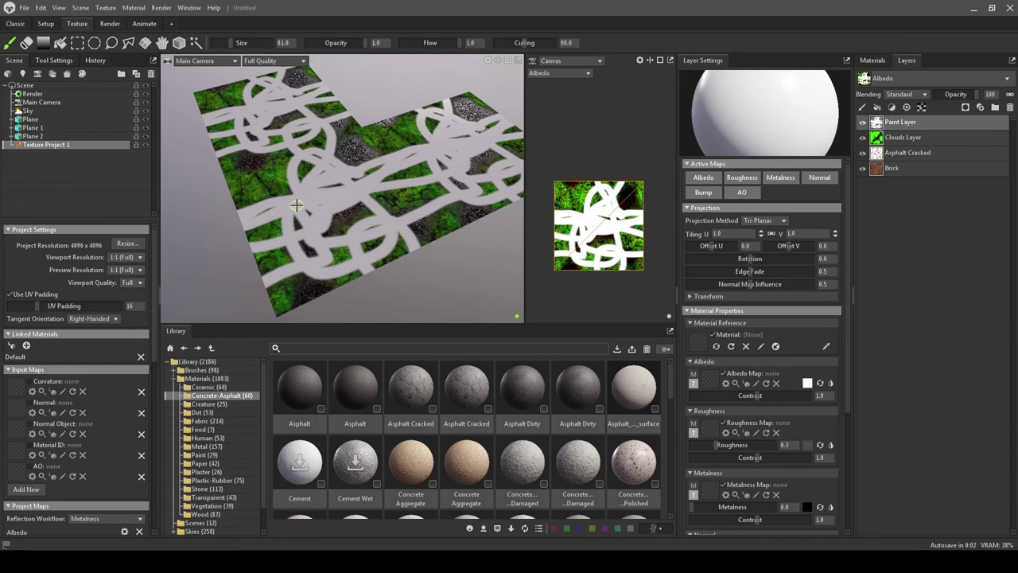
left_click(807, 383)
Step: Pick red as the paint colour and paint red strokes across the tiled planes
left_click(480, 226)
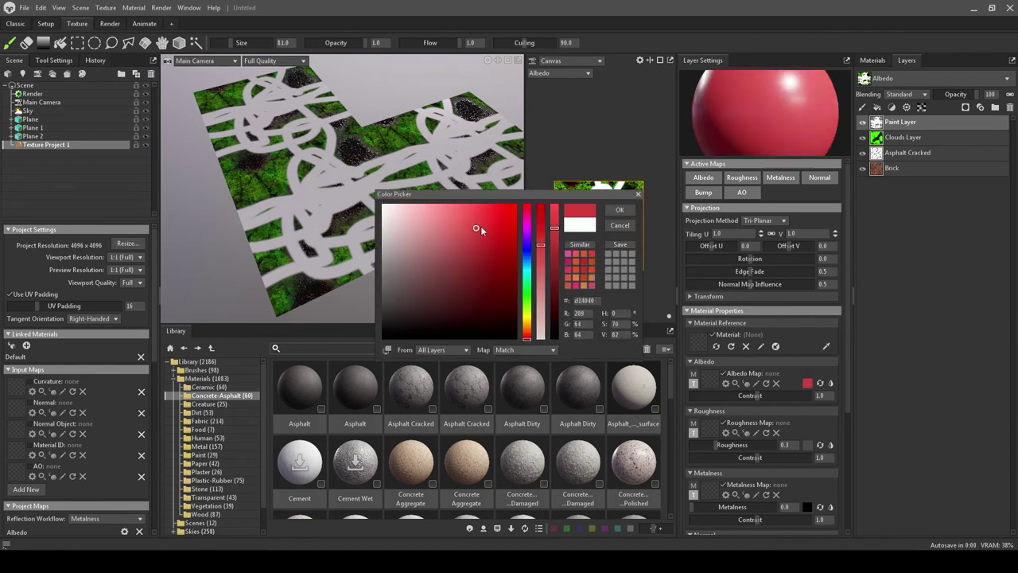
mouse_move(374, 186)
left_mouse_down()
mouse_move(308, 232)
mouse_move(323, 148)
mouse_move(270, 106)
mouse_move(277, 157)
mouse_move(391, 159)
mouse_move(400, 132)
mouse_move(350, 145)
mouse_move(319, 105)
mouse_move(400, 177)
mouse_move(451, 168)
mouse_move(328, 183)
left_mouse_up()
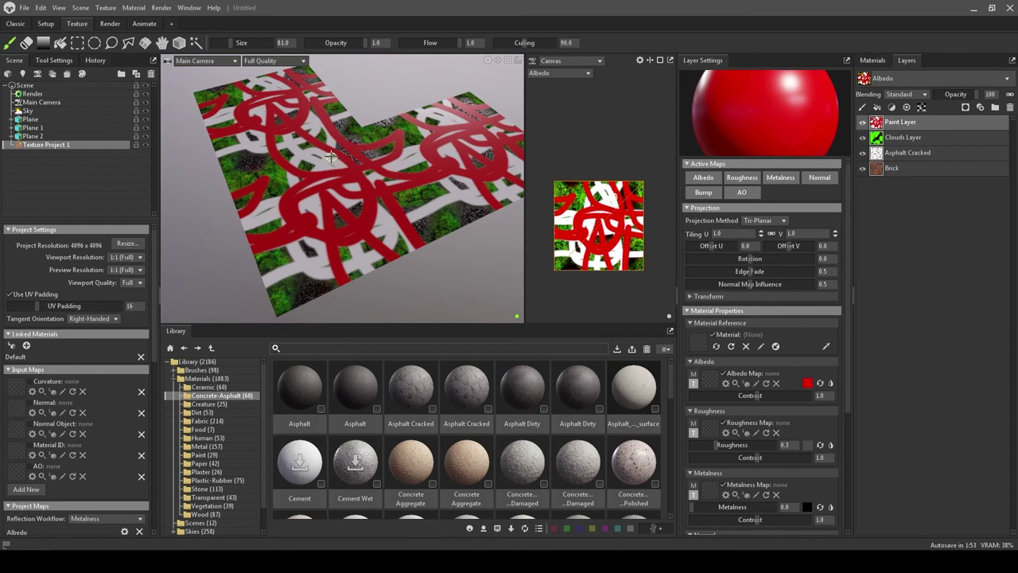
scroll(352, 229, "down", 1)
mouse_move(351, 220)
left_mouse_down("alt")
mouse_move(445, 250)
mouse_move(464, 216)
left_mouse_up("alt")
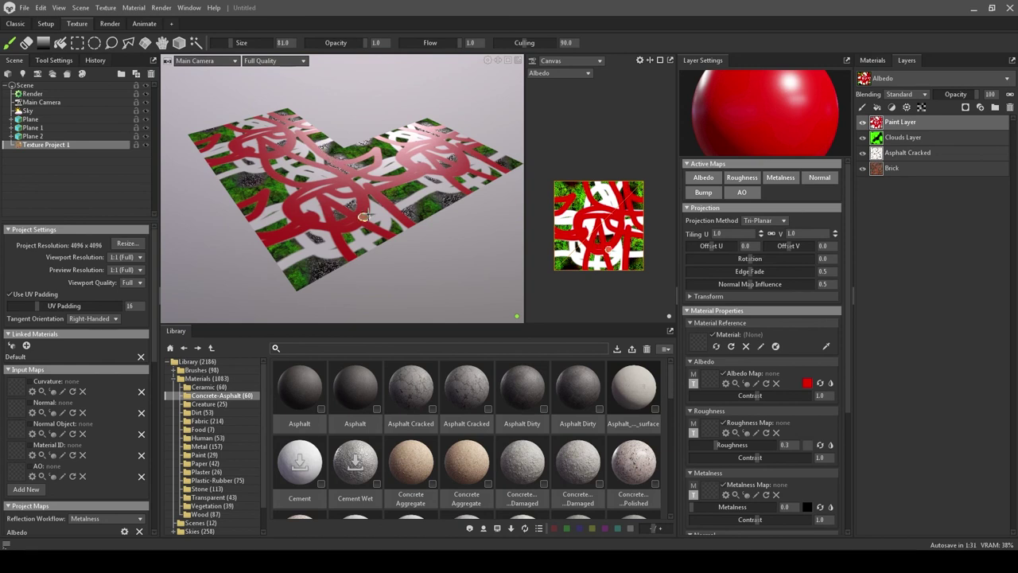
Step: Change the paint colour to blue and paint blue strokes across the tiled planes
left_click(808, 383)
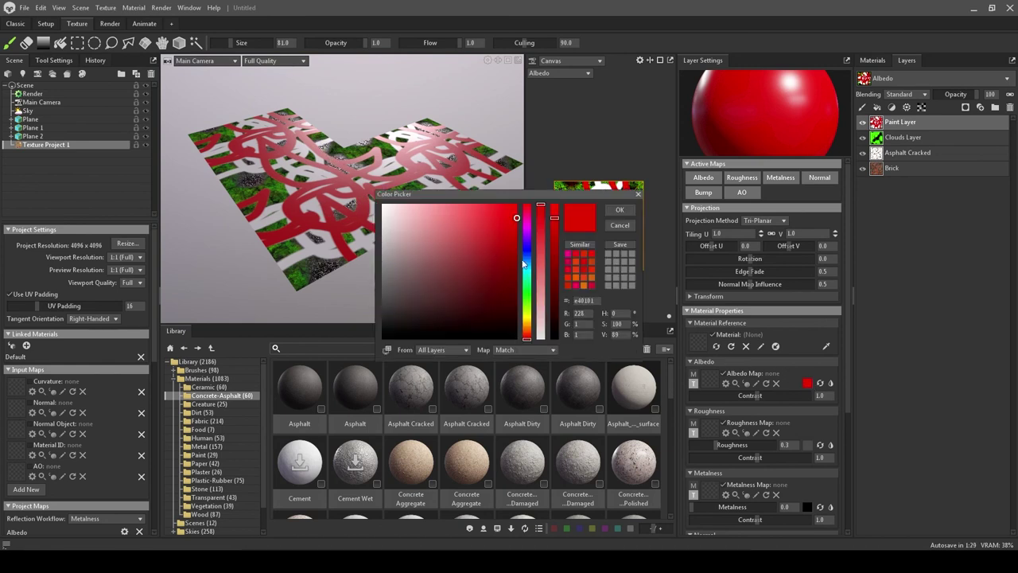
left_click(527, 256)
left_click(619, 210)
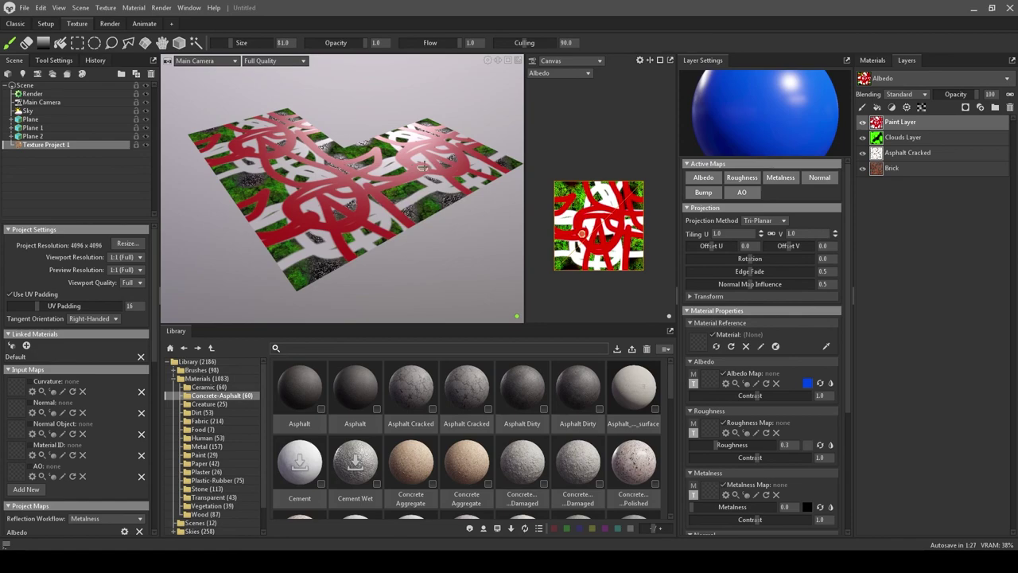
mouse_move(446, 199)
left_mouse_down()
mouse_move(350, 239)
mouse_move(302, 169)
left_mouse_up()
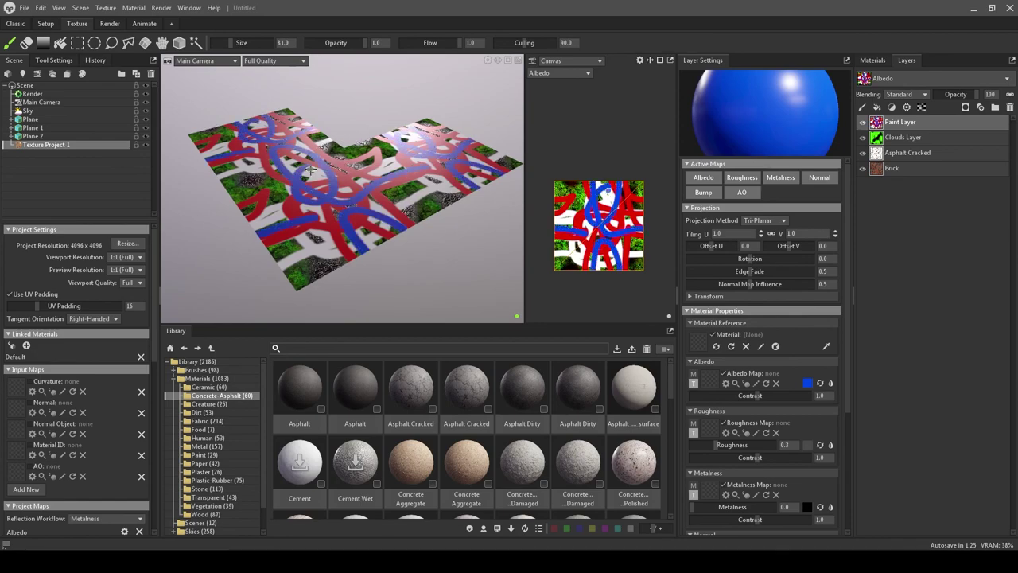